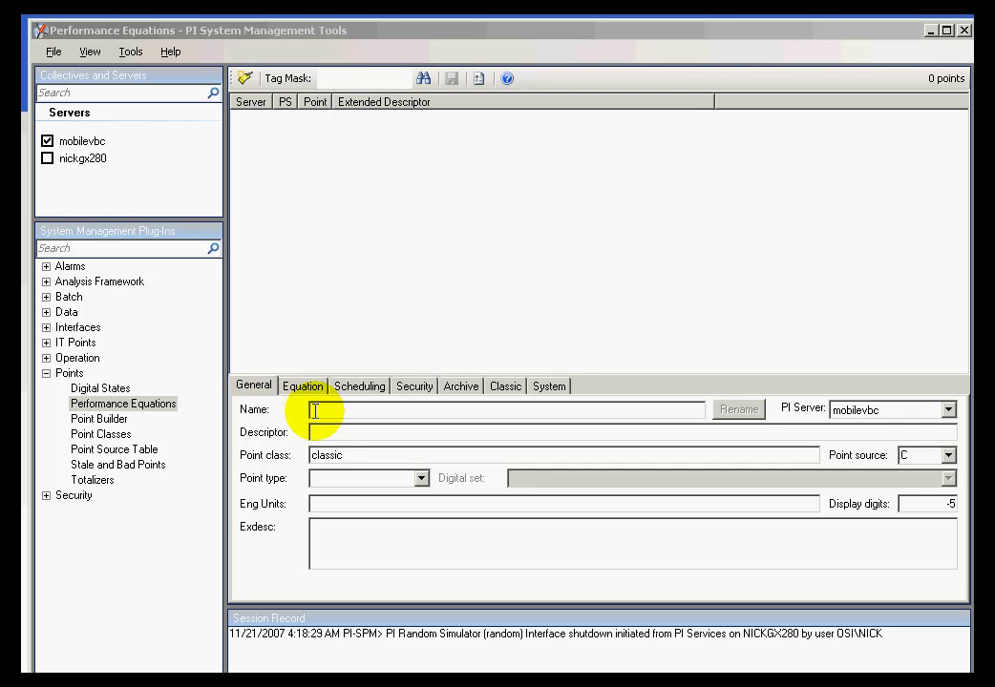
Open the Performance Equations plug-in under Points in the plug-ins tree.
click(103, 405)
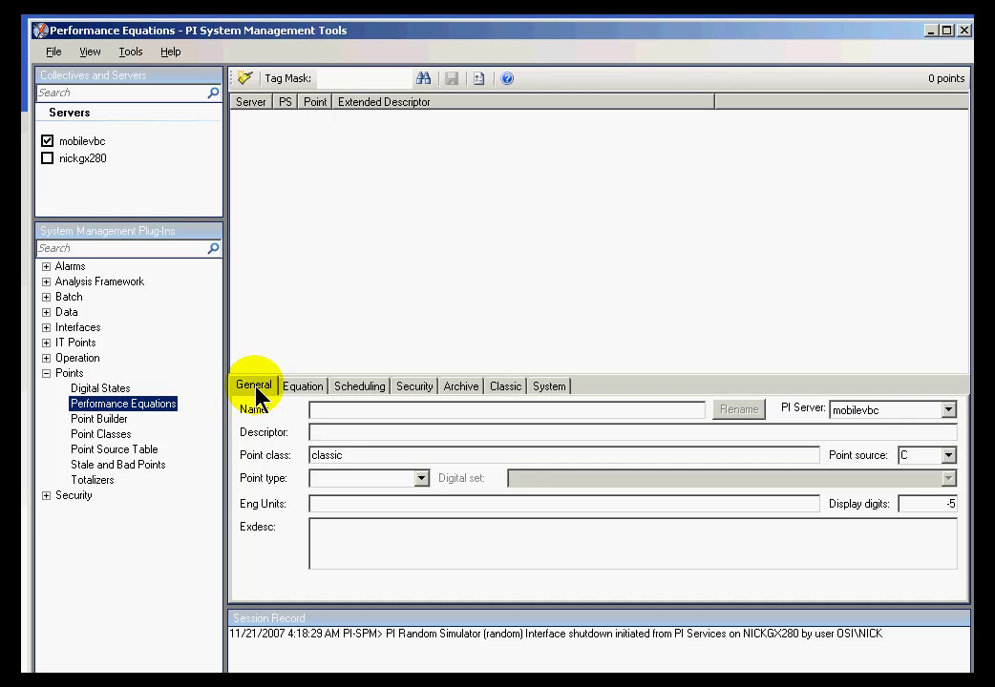
Name the new point oTest1, keep point source C, and set point type Float32.
click(317, 412)
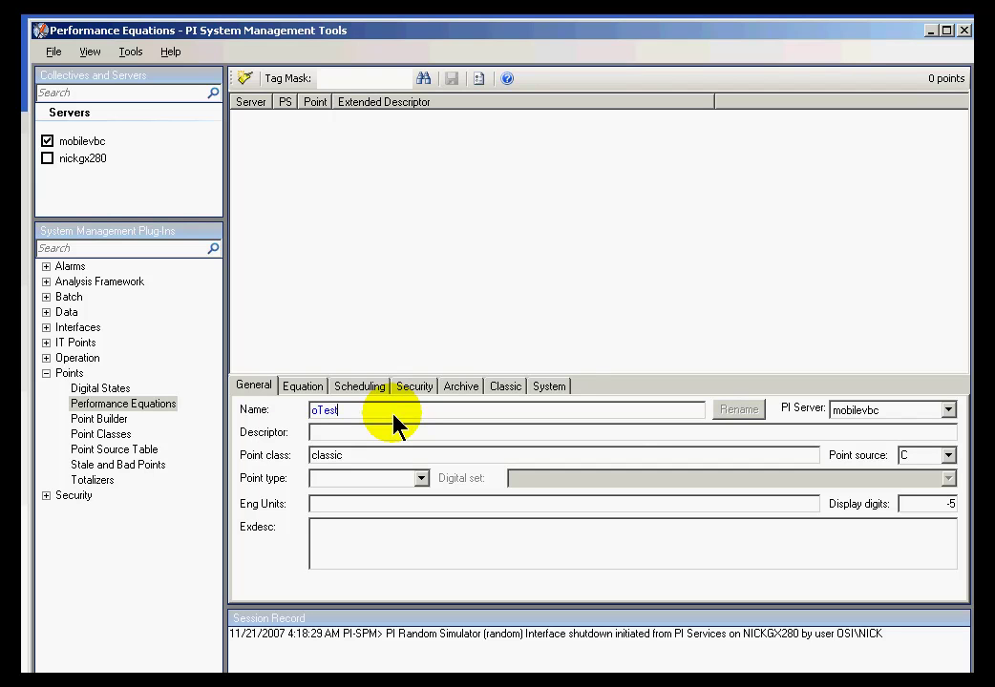
click(312, 409)
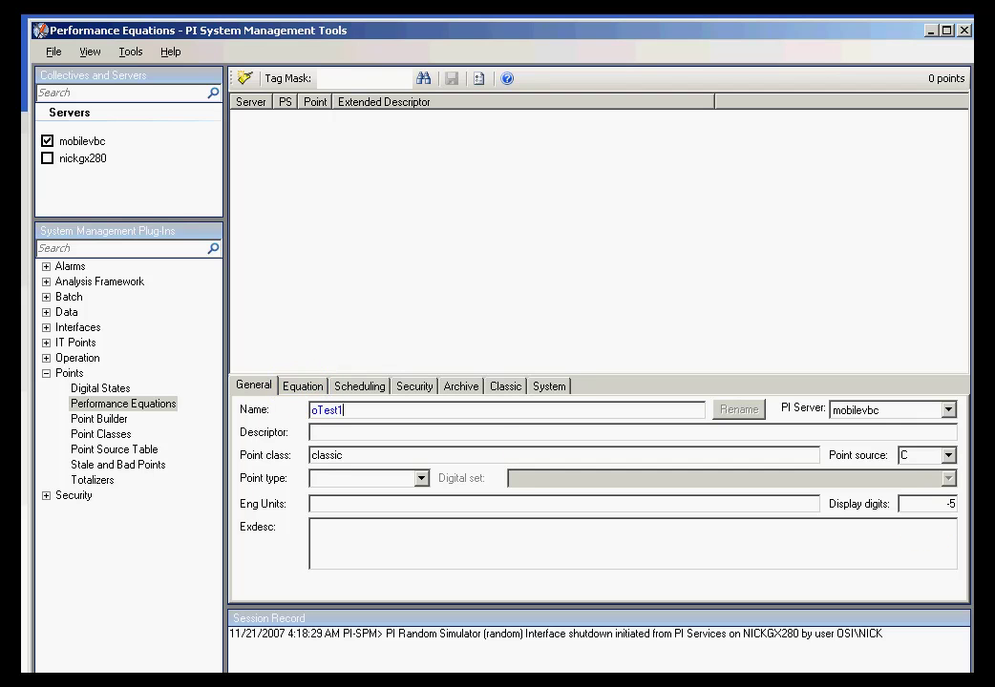
double_click(904, 455)
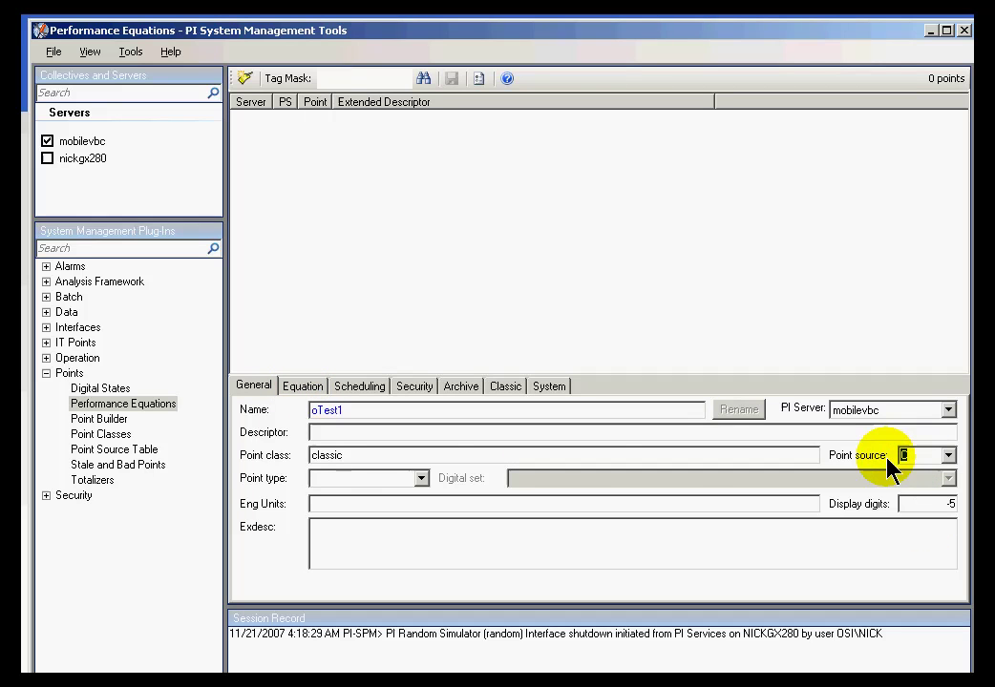
click(421, 479)
click(332, 523)
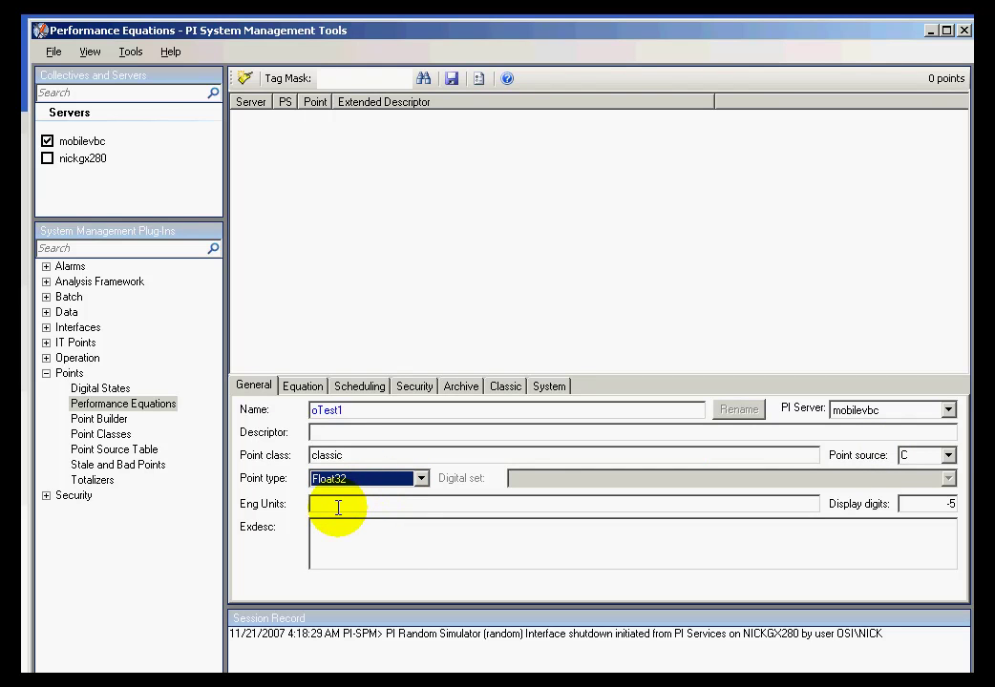
Enter the equation 'sinusoid' + 'cdt158' and evaluate it, getting 220.0613.
click(305, 388)
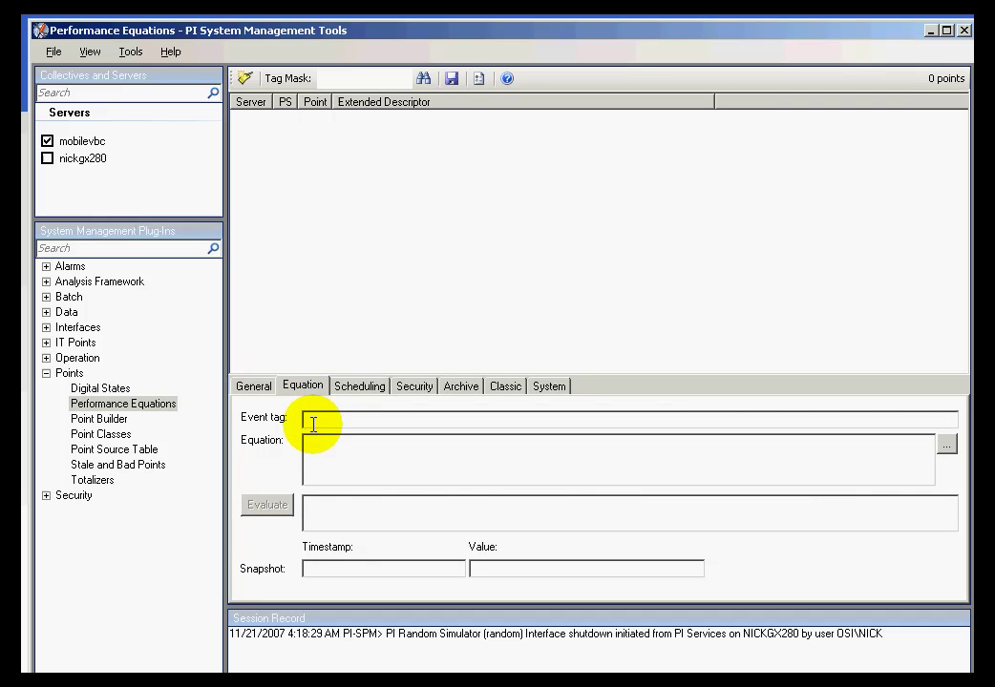
click(313, 449)
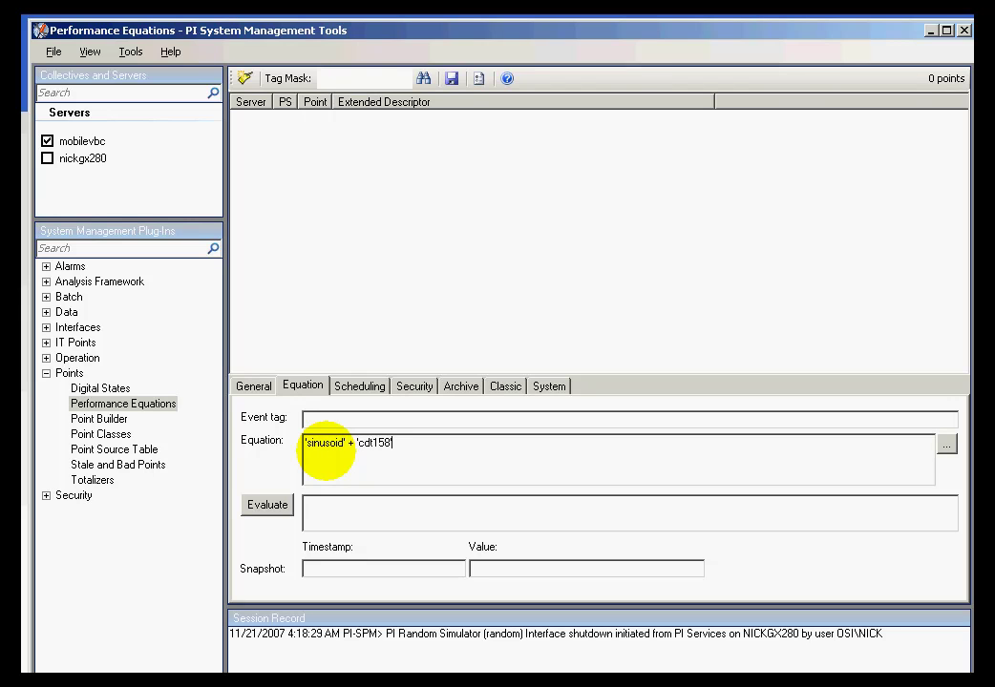
click(268, 505)
drag(368, 502, 283, 493)
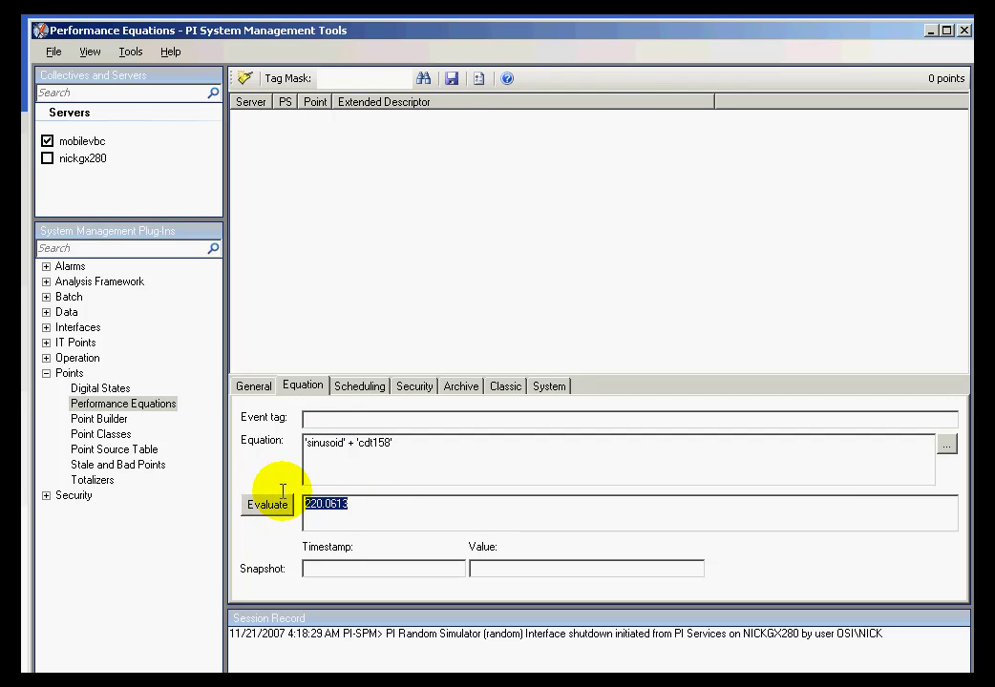
click(407, 443)
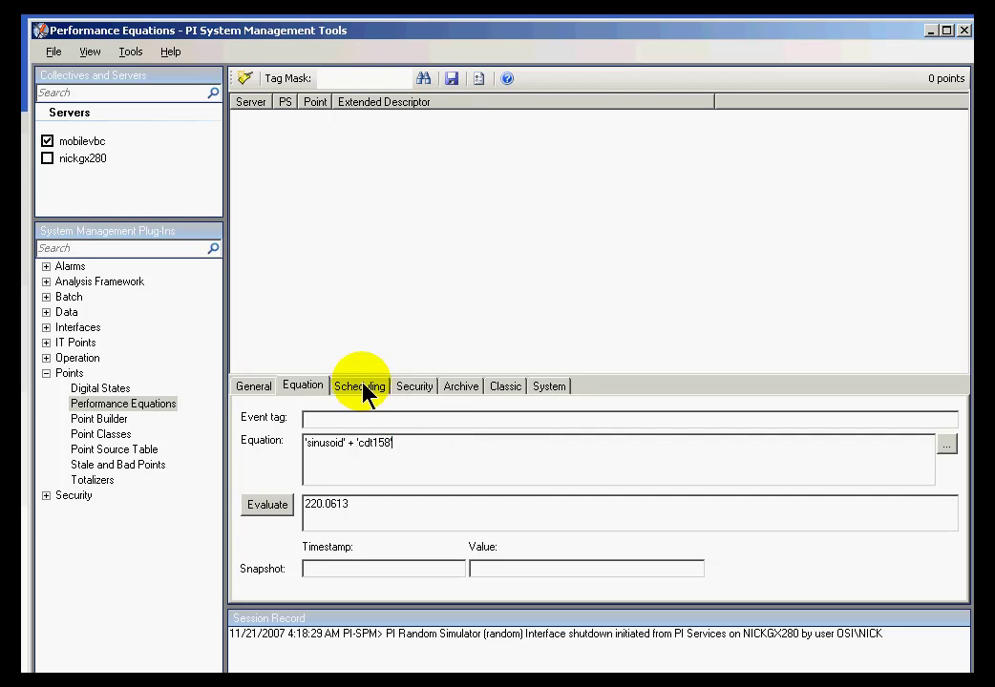
Compare event-based and clock scheduling, keep Clock with scan class 1, and Alt+Tab to Explorer.
drag(391, 445, 308, 441)
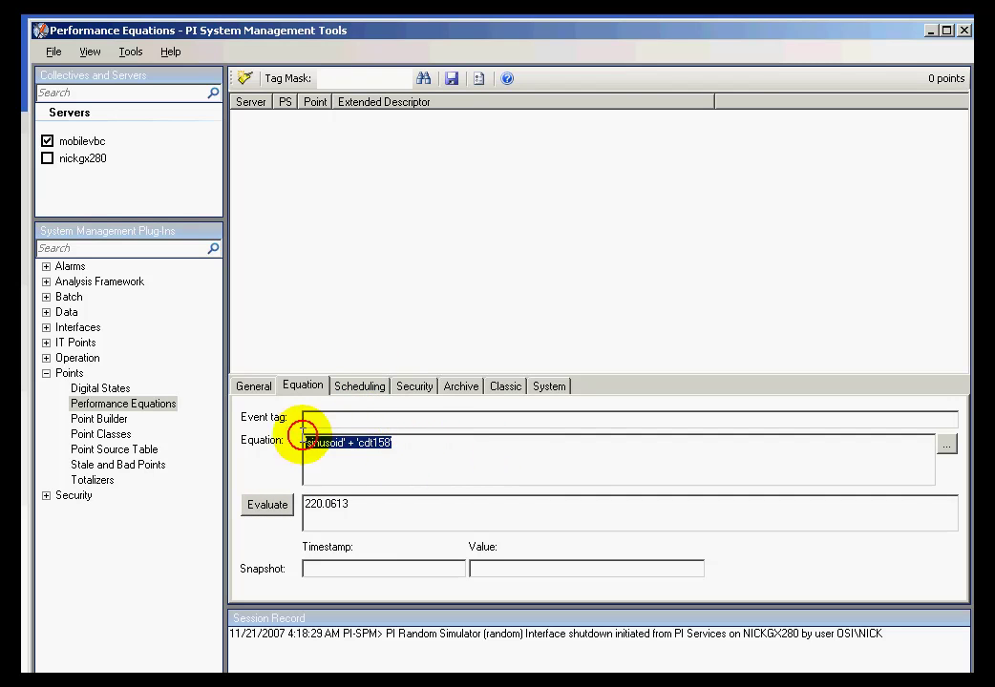
click(370, 387)
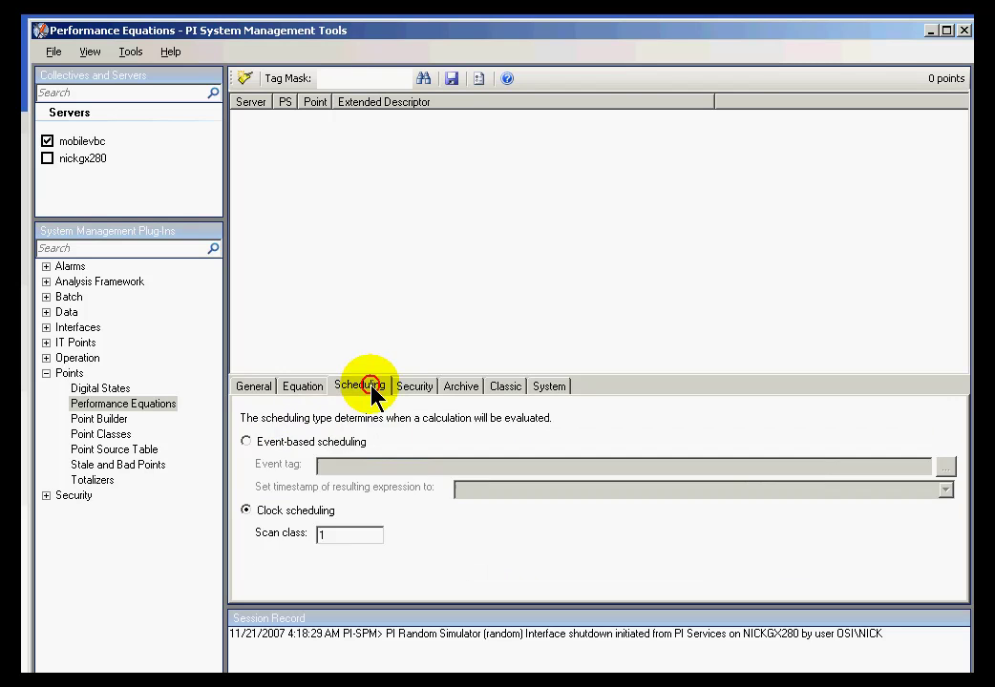
click(247, 442)
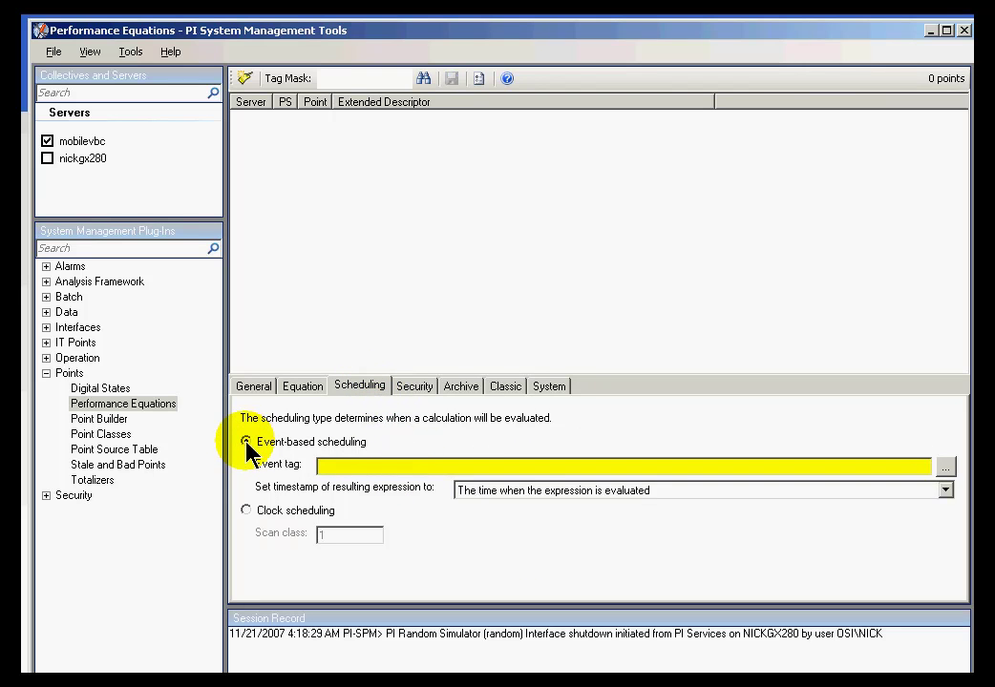
click(247, 512)
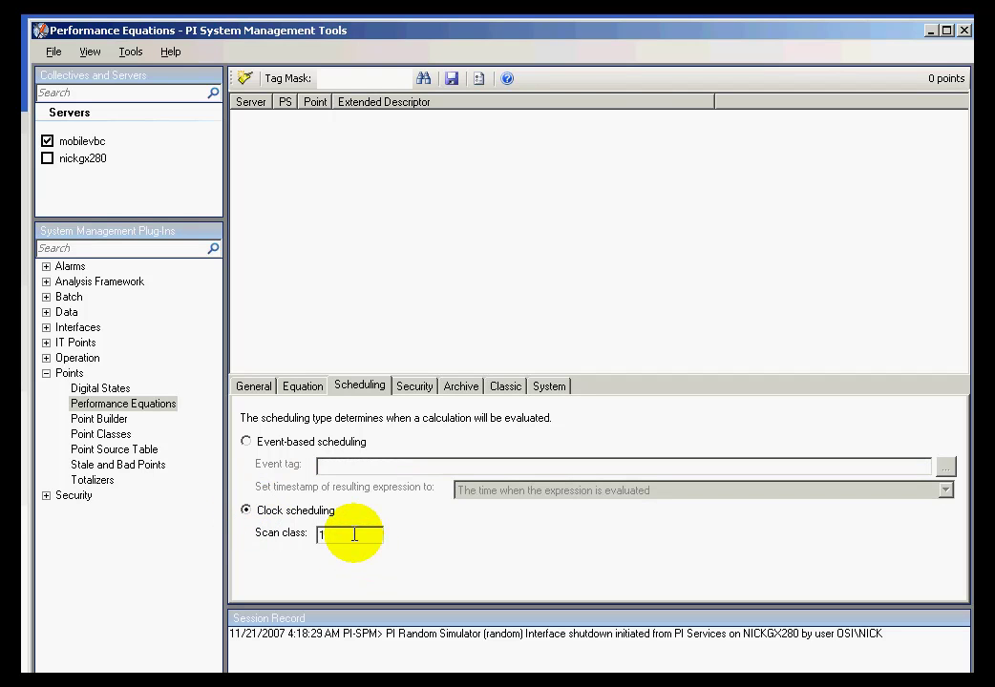
click(323, 535)
drag(323, 534, 382, 542)
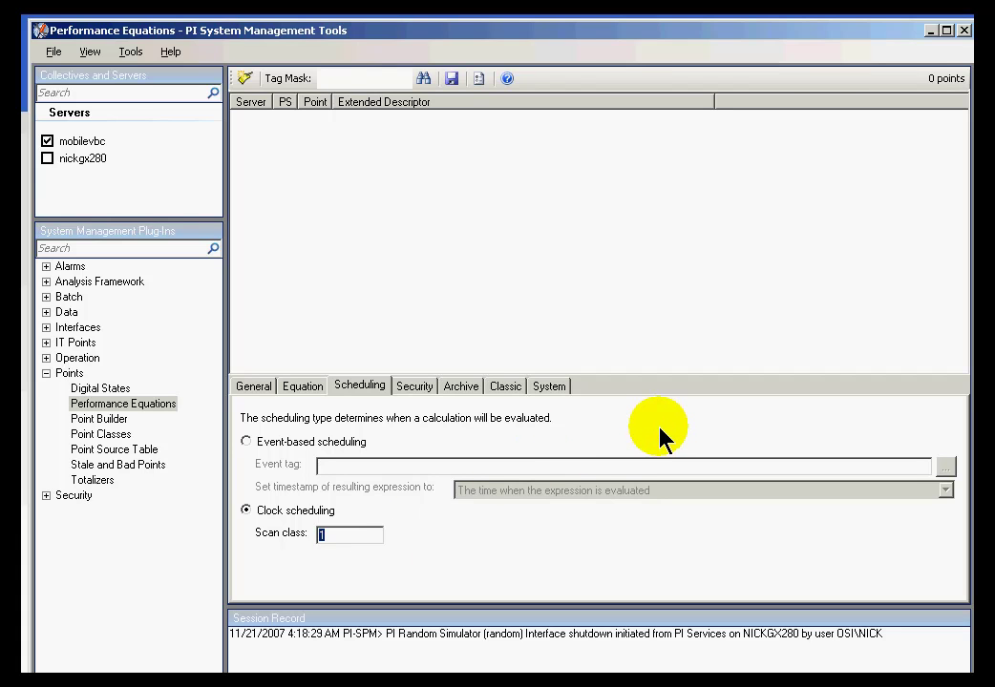
key(alt+Tab)
key(alt+Tab)
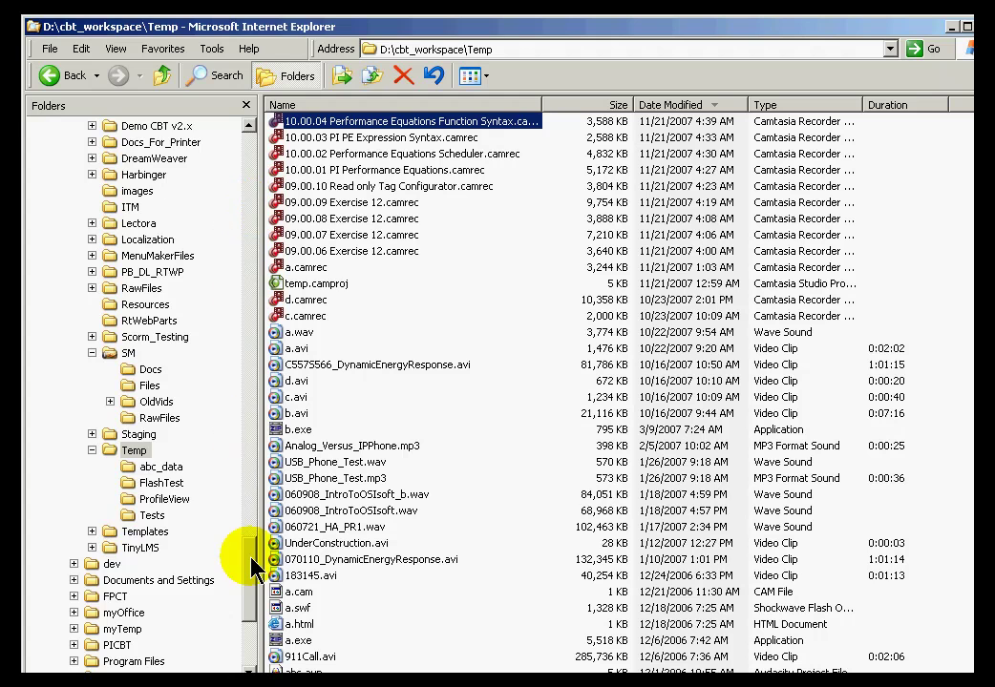
Browse the Folders tree to C:\PI\bin and right-click pipeschd.bat for its context menu.
drag(253, 554, 251, 96)
click(113, 174)
click(105, 516)
click(248, 619)
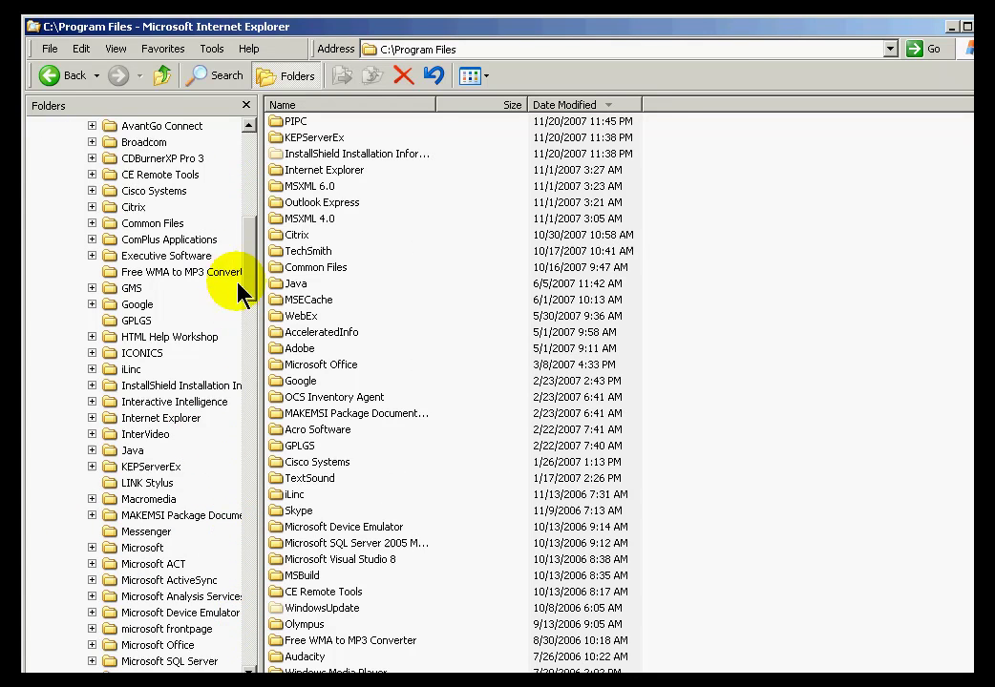
click(253, 366)
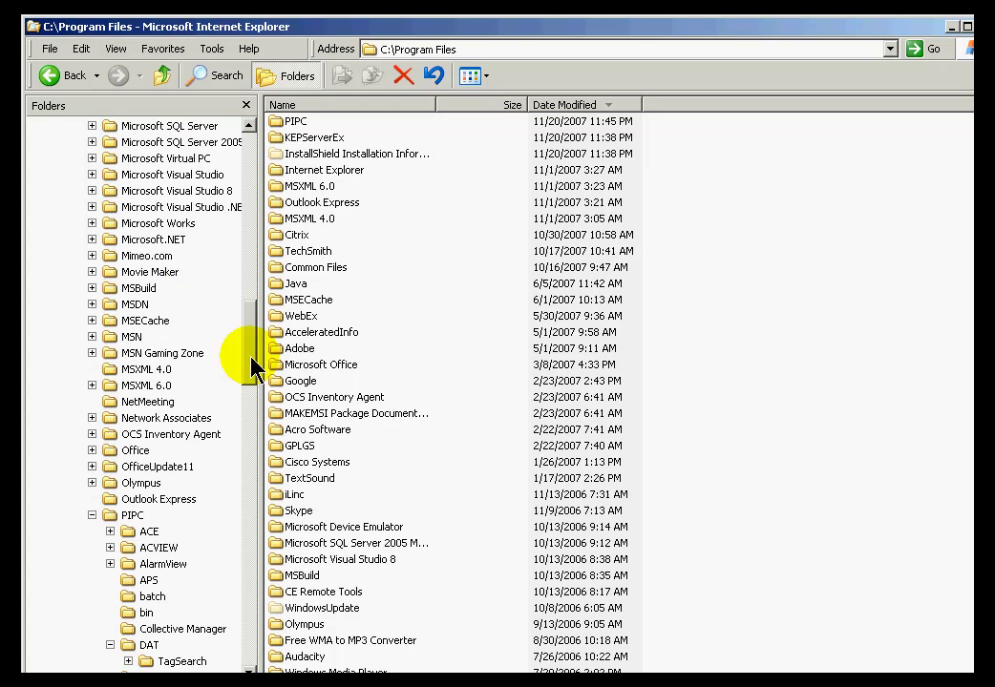
click(252, 205)
click(251, 196)
click(91, 369)
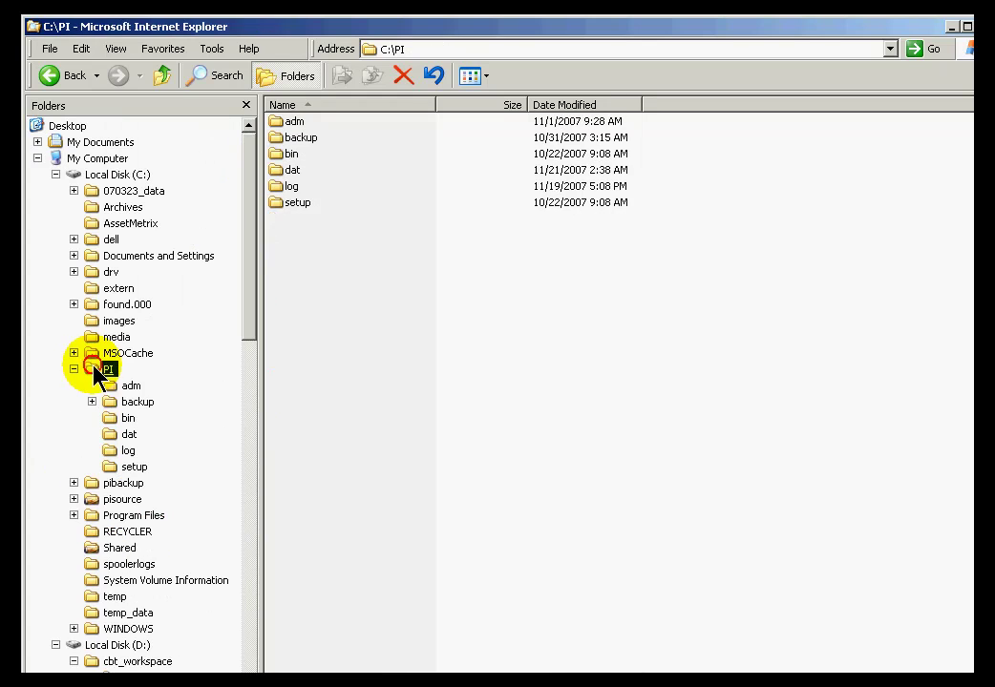
click(126, 418)
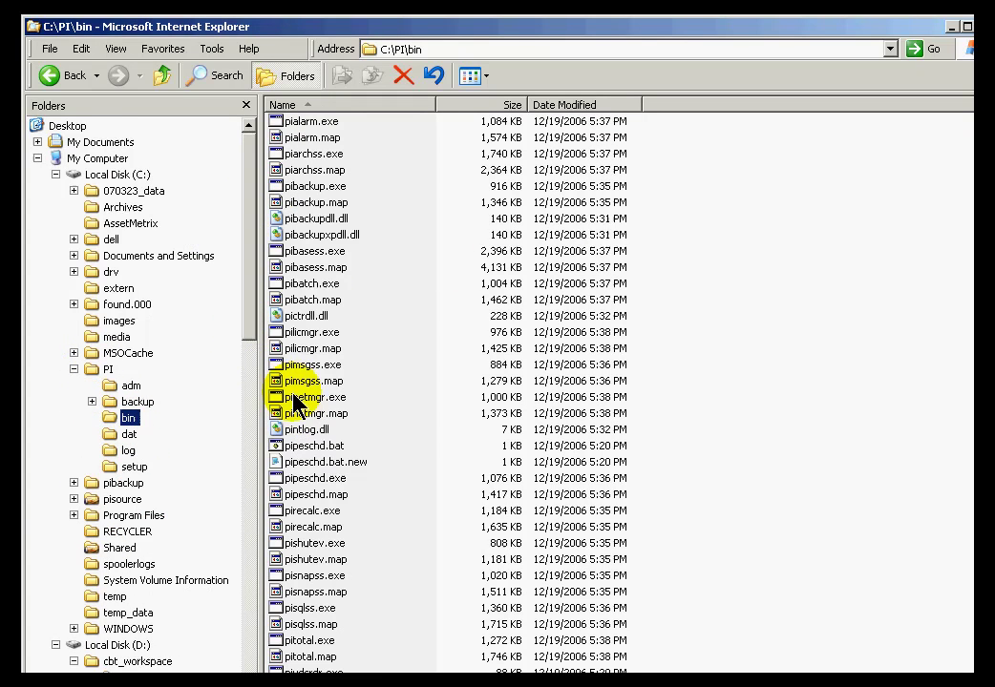
click(280, 448)
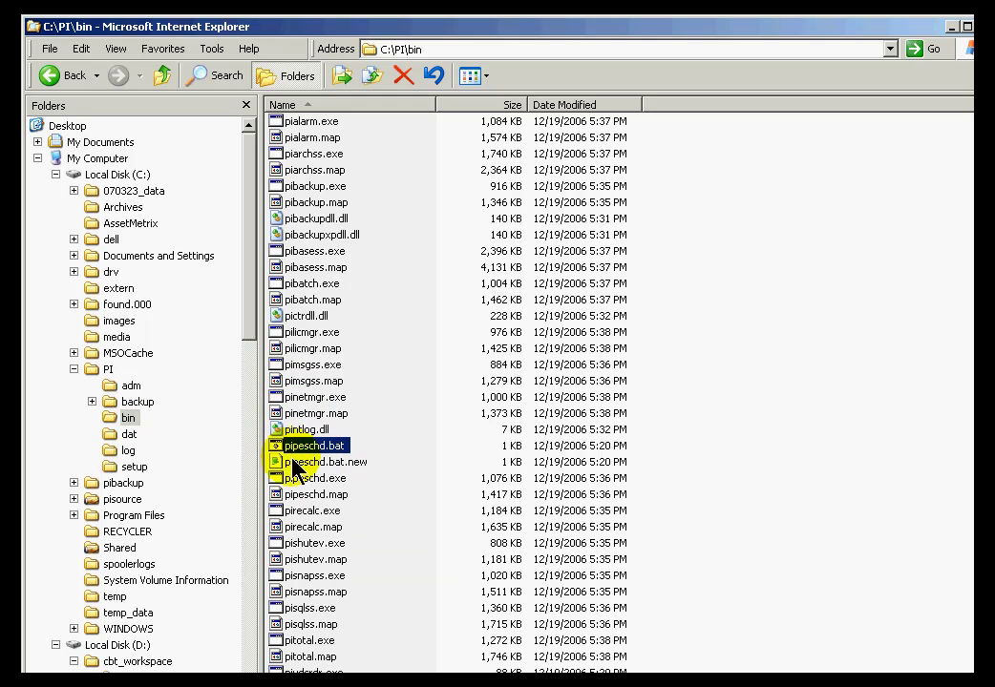
right_click(312, 446)
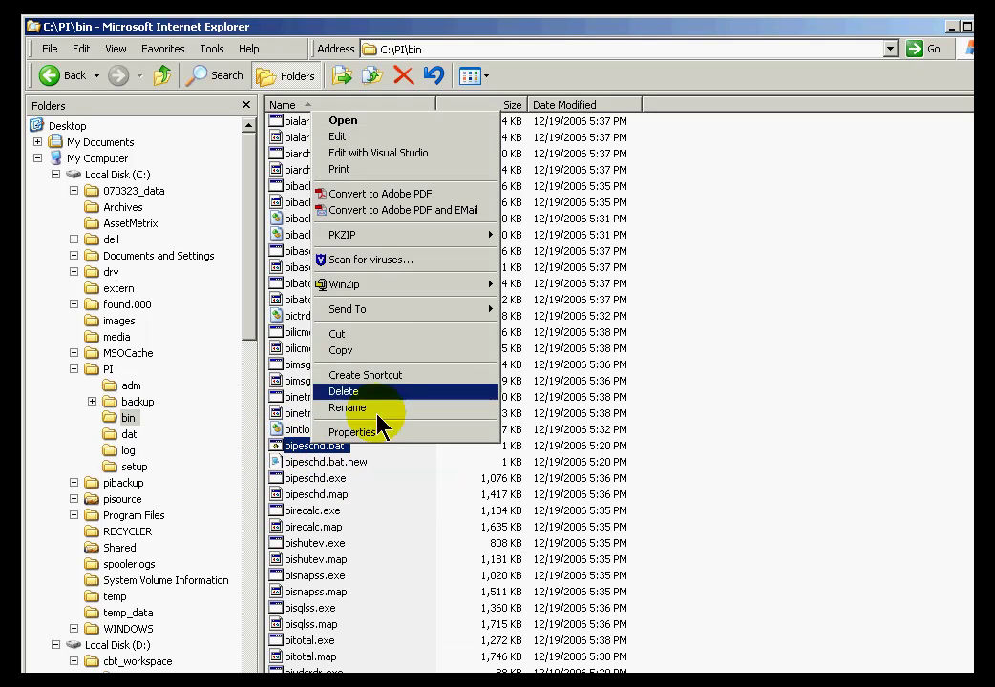
click(359, 143)
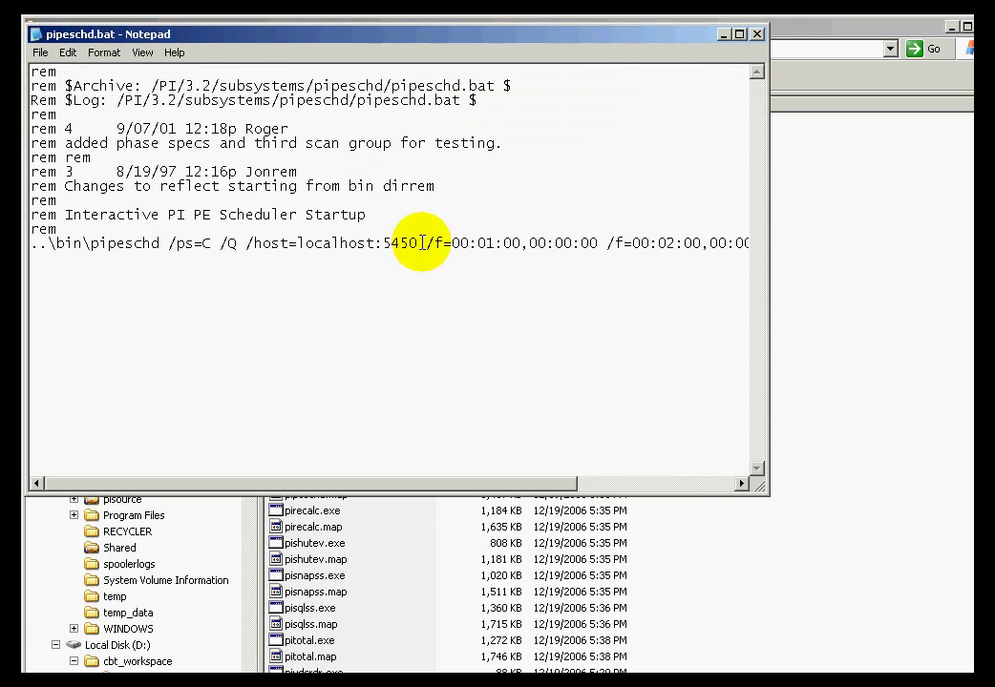
drag(423, 242, 599, 258)
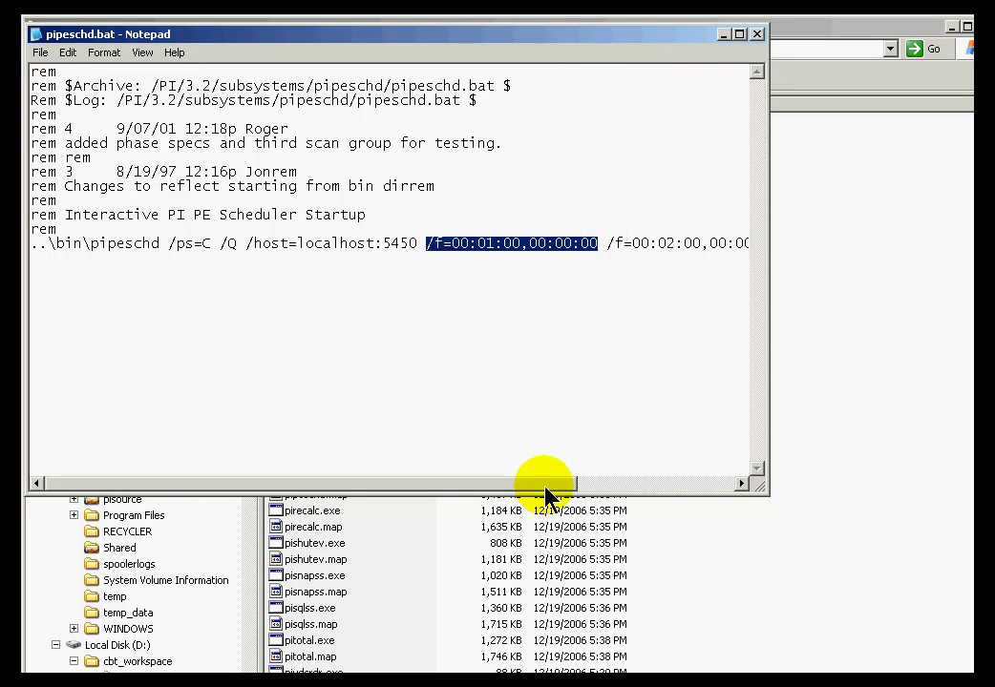
drag(544, 493, 706, 492)
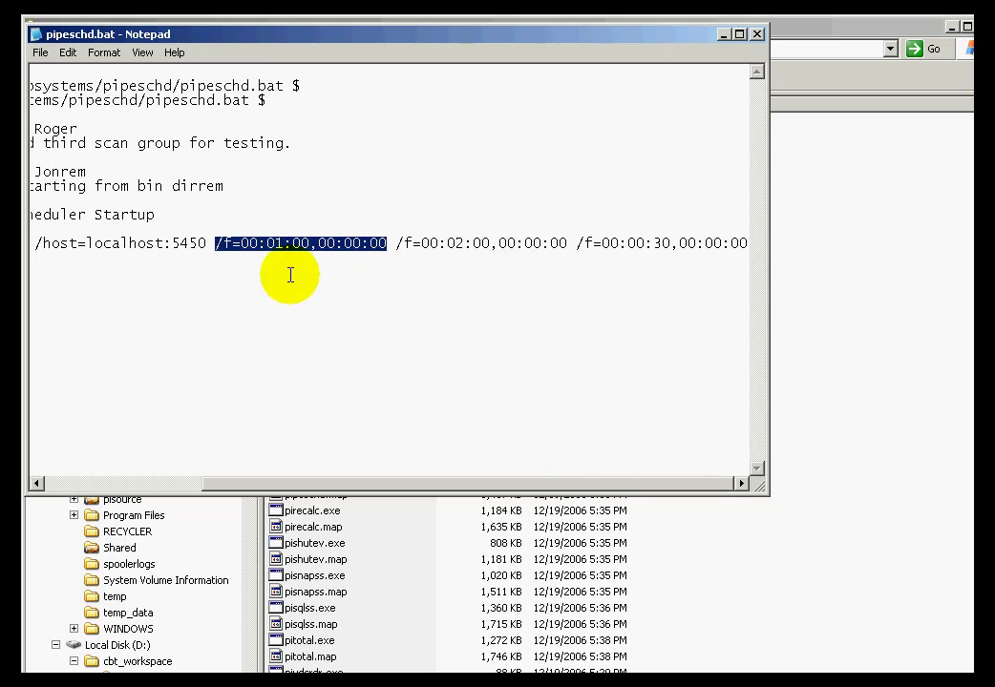
drag(216, 244, 673, 250)
click(411, 280)
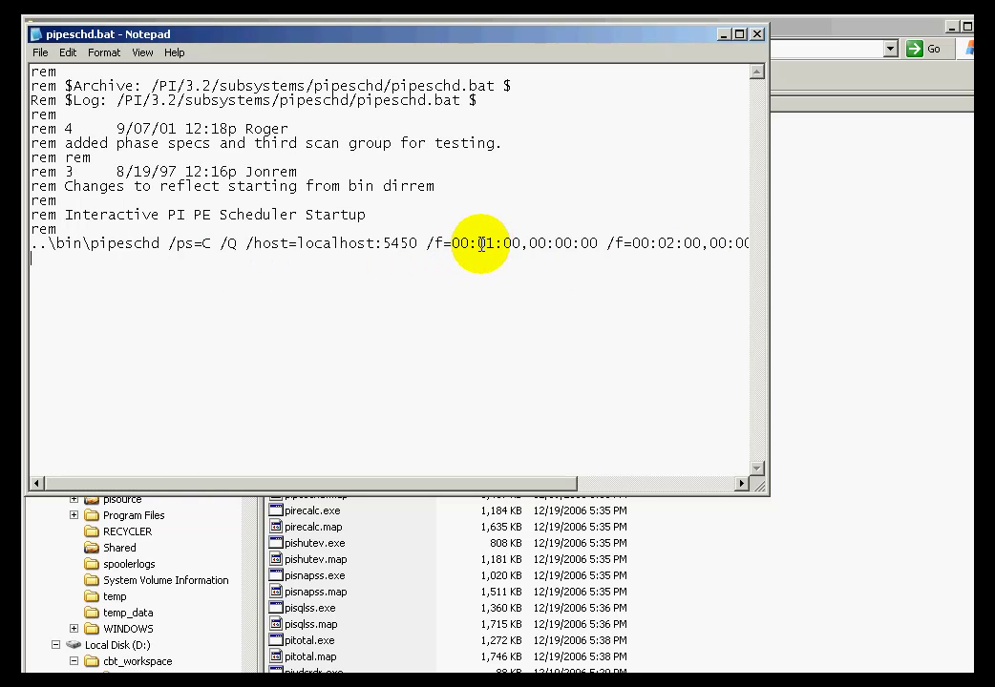
drag(426, 244, 599, 242)
click(542, 273)
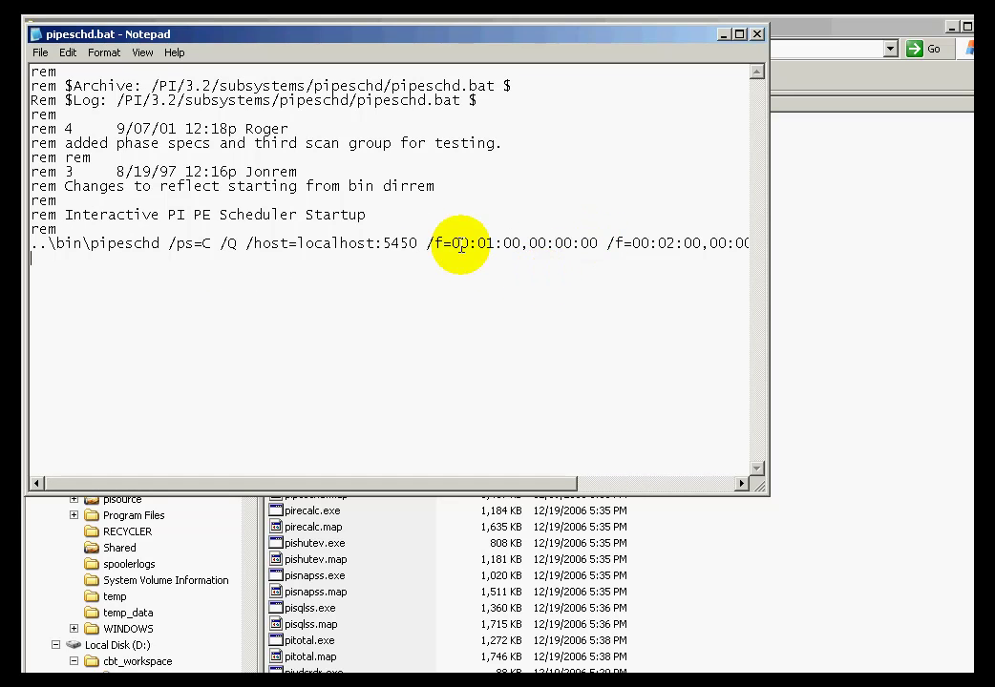
drag(475, 242, 598, 241)
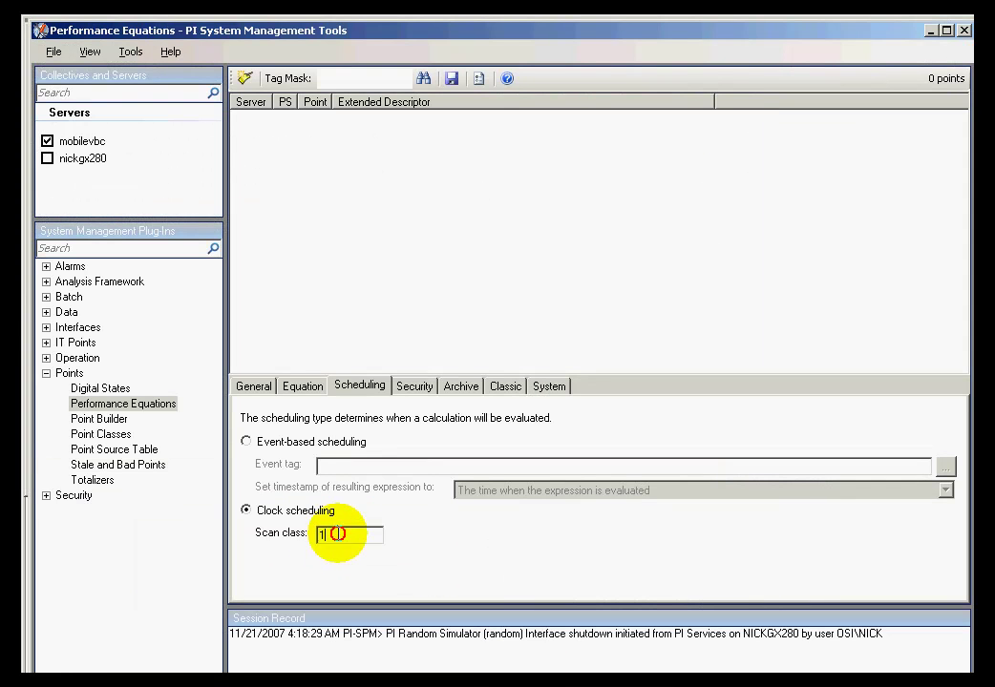
On oTest1's Archive tab, select the Span value 100 for replacement.
drag(325, 536, 366, 534)
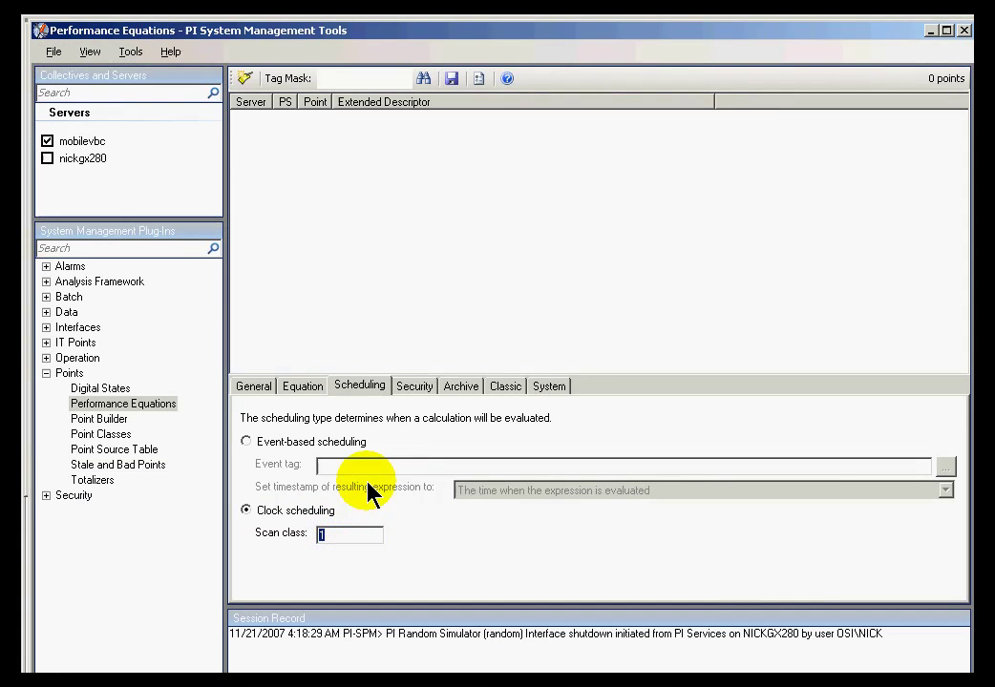
click(414, 389)
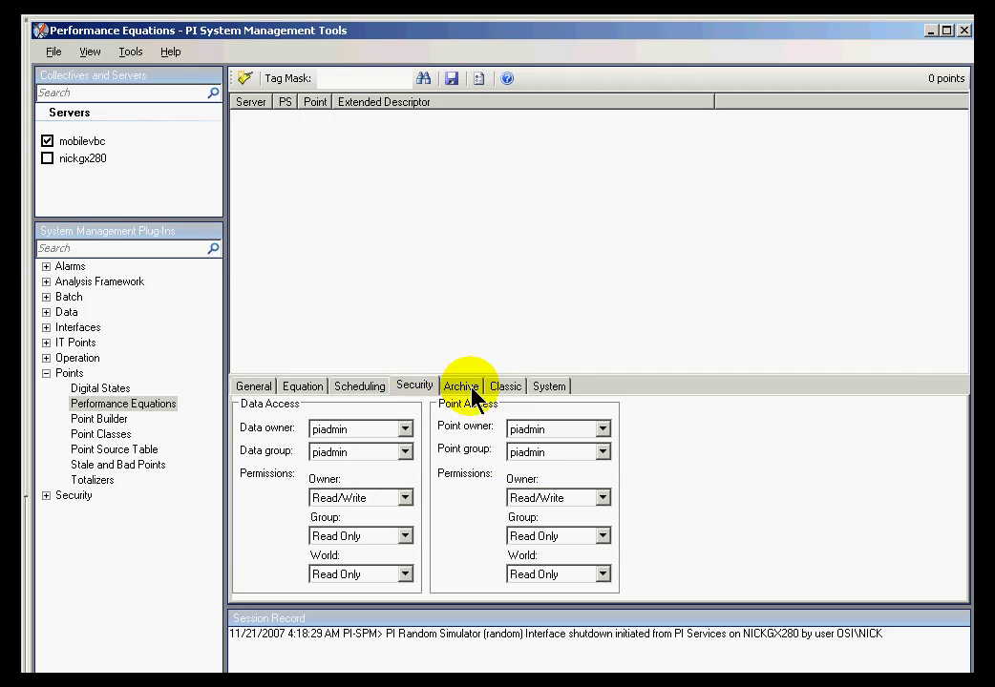
click(461, 389)
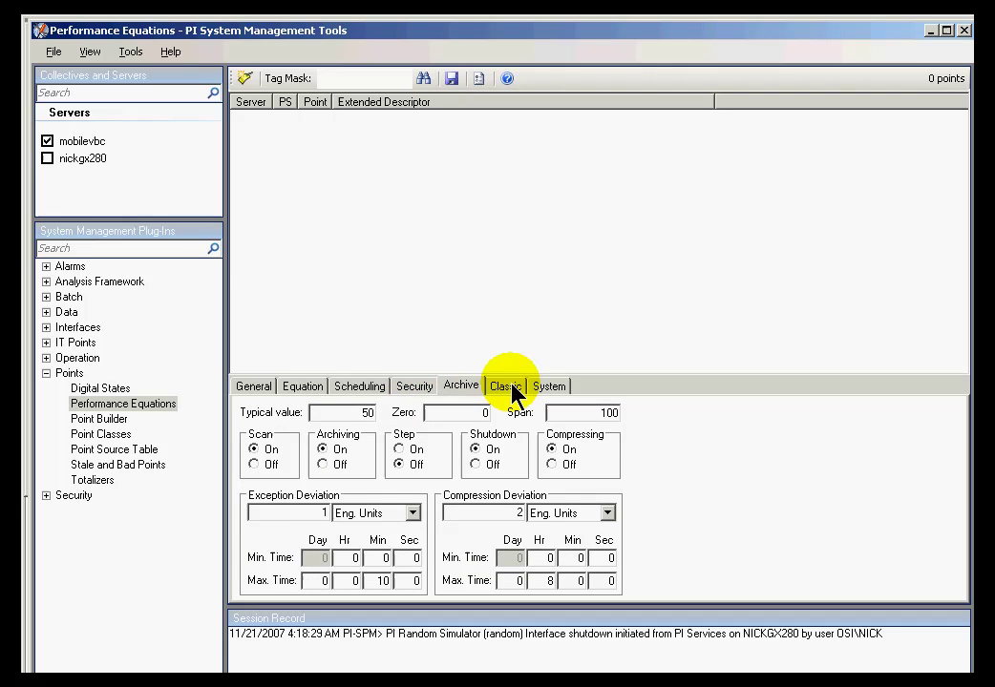
drag(597, 412, 653, 417)
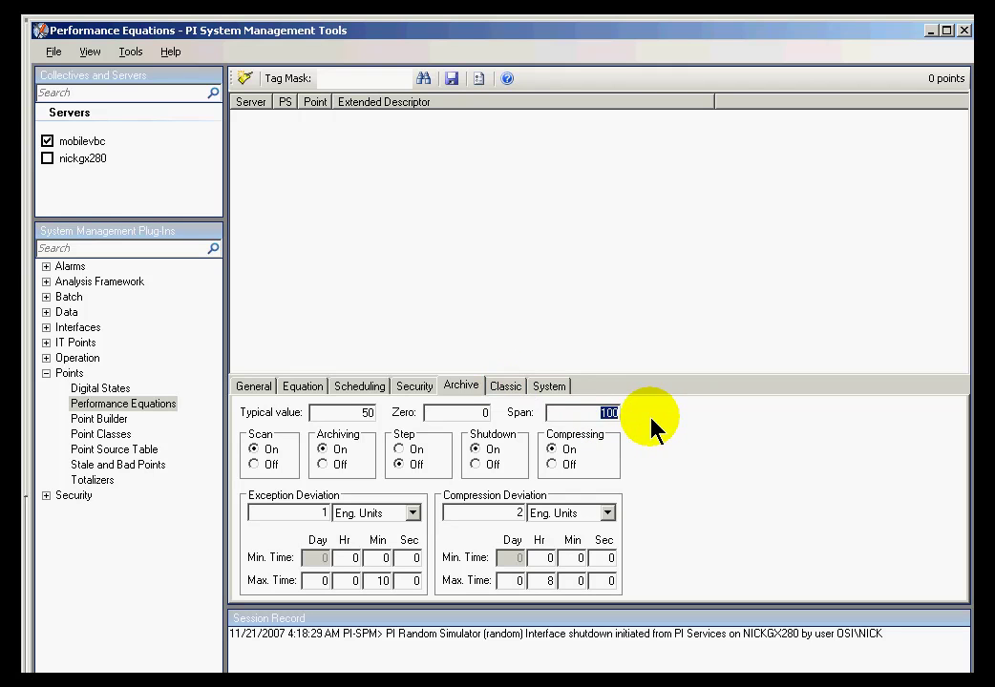
Enter 500 as the archive Span and save the oTest1 point.
text(500)
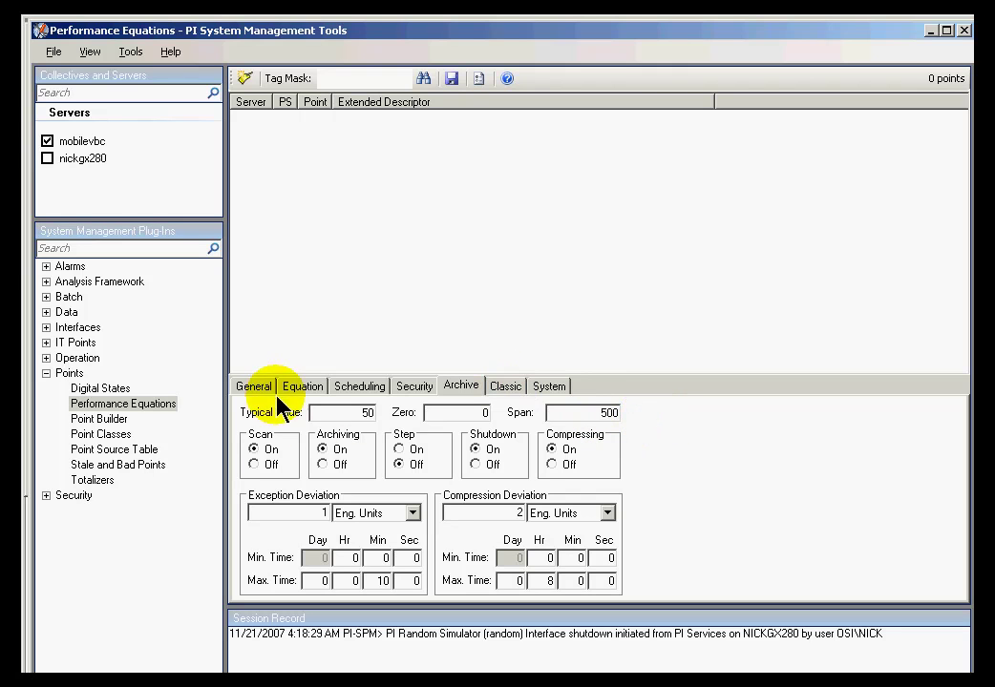
click(257, 390)
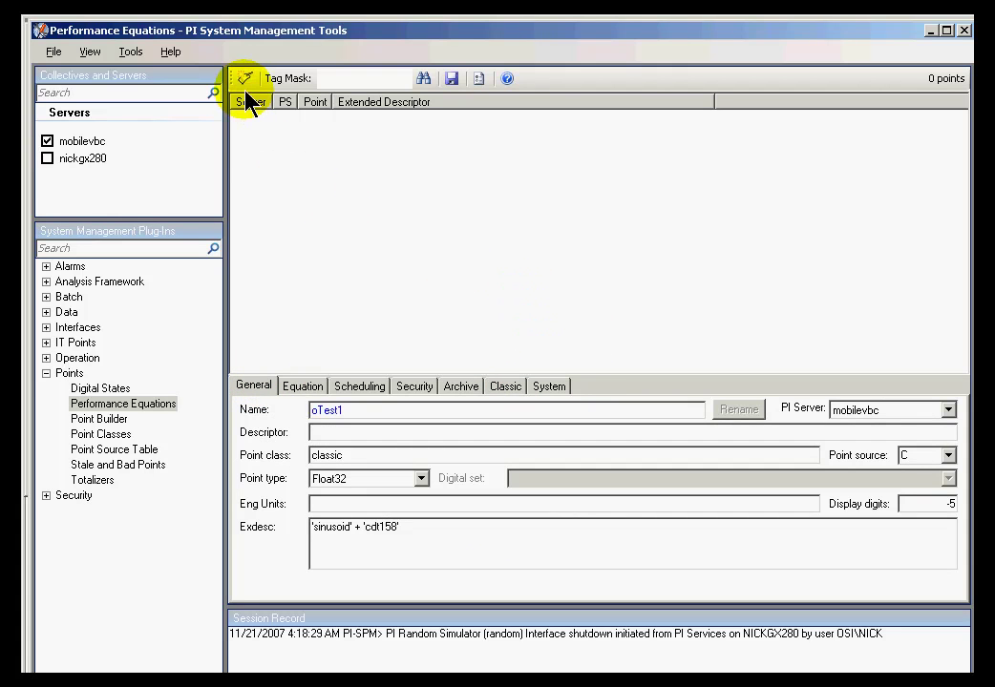
click(454, 80)
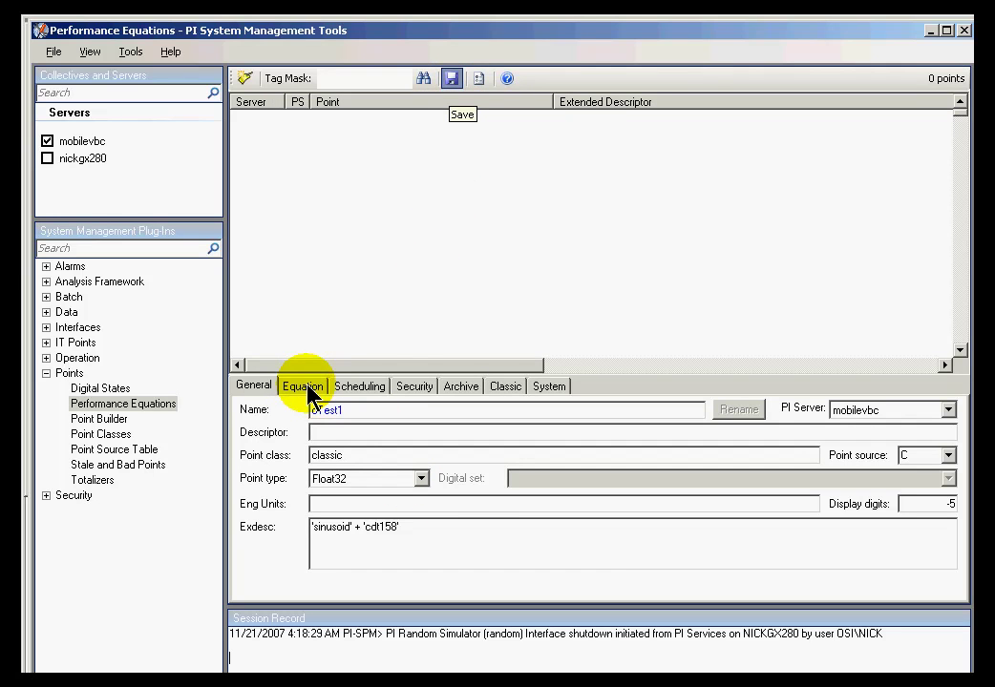
Review the saved oTest1 name and its equation's evaluated result 220.0613.
drag(367, 408, 262, 408)
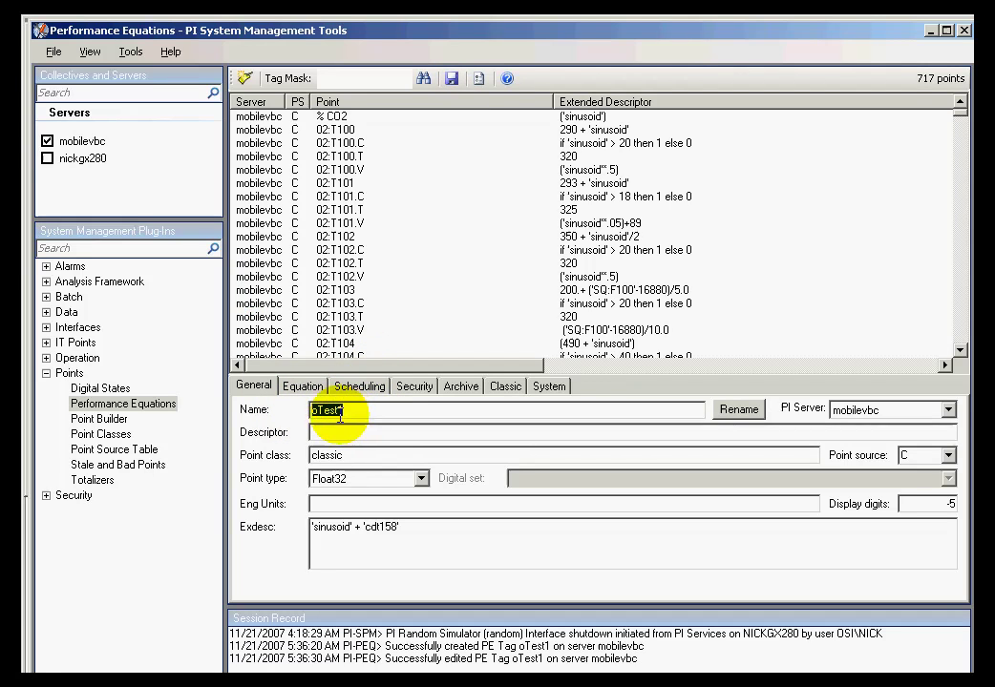
drag(355, 407, 355, 455)
click(302, 386)
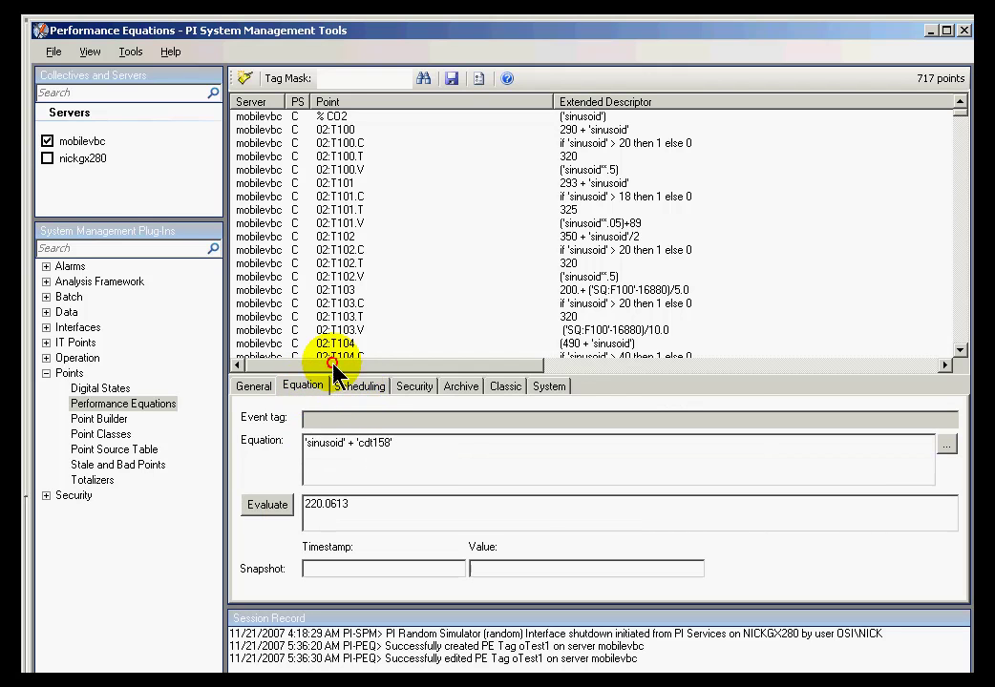
Look up oTest1 in Point Builder and inspect its Exdesc expression on the General tab.
click(252, 386)
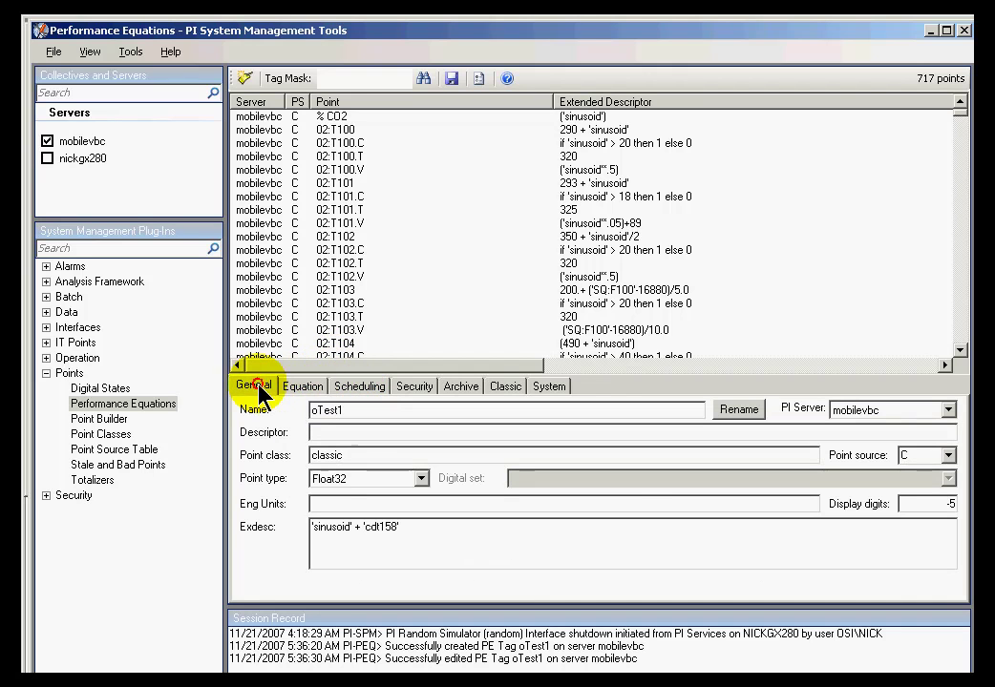
click(92, 419)
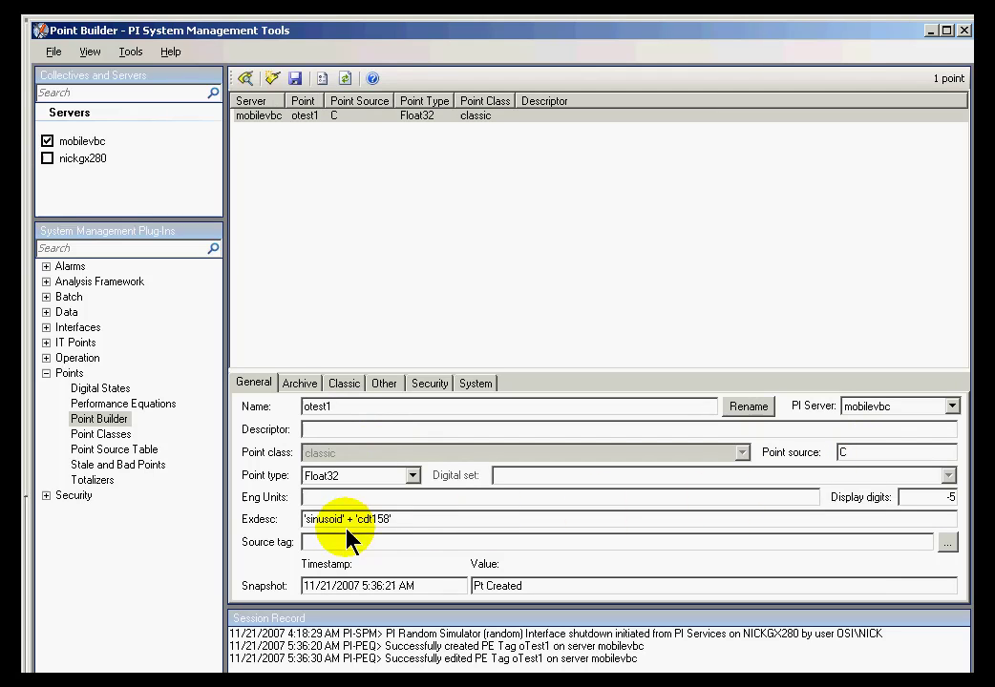
click(423, 516)
drag(423, 515, 250, 505)
click(462, 516)
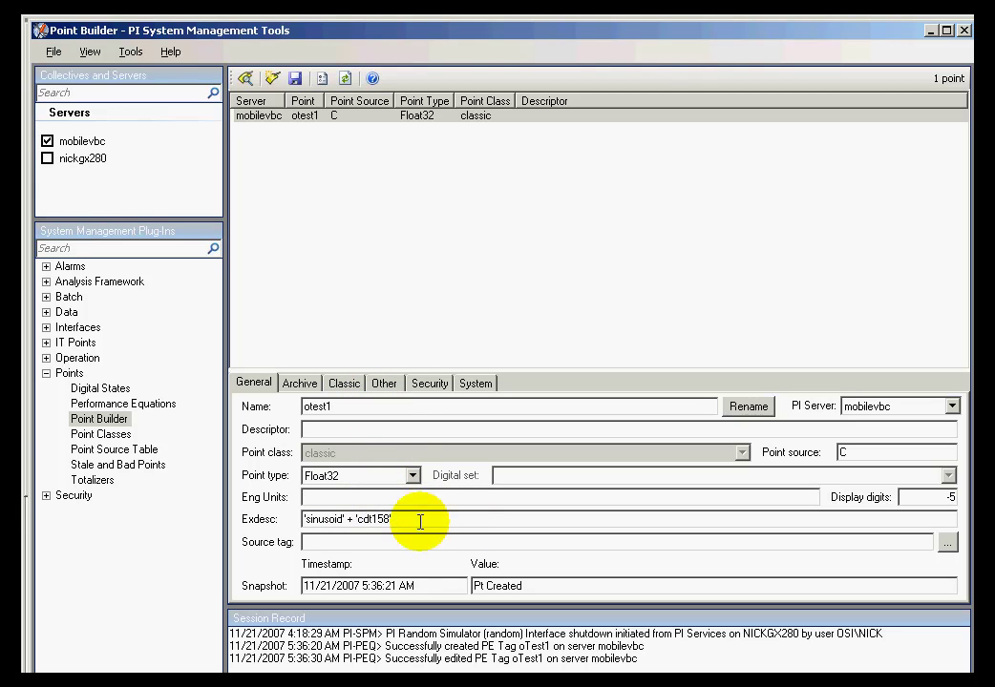
drag(411, 518, 260, 502)
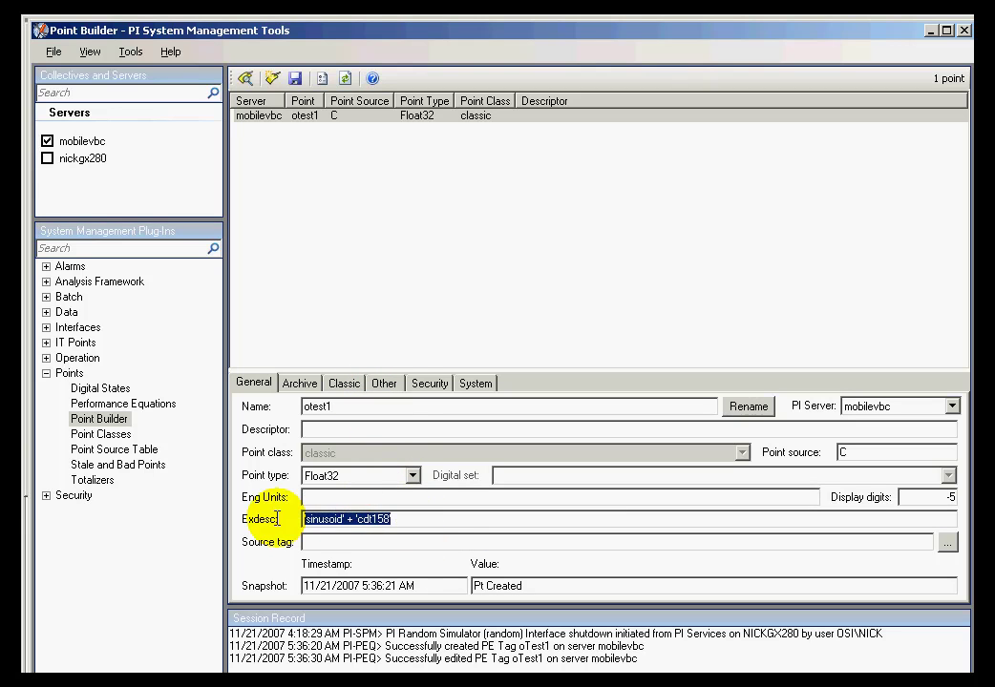
click(442, 513)
Check oTest1's classic Location4 value 1, then review point source C and Exdesc on General.
click(347, 384)
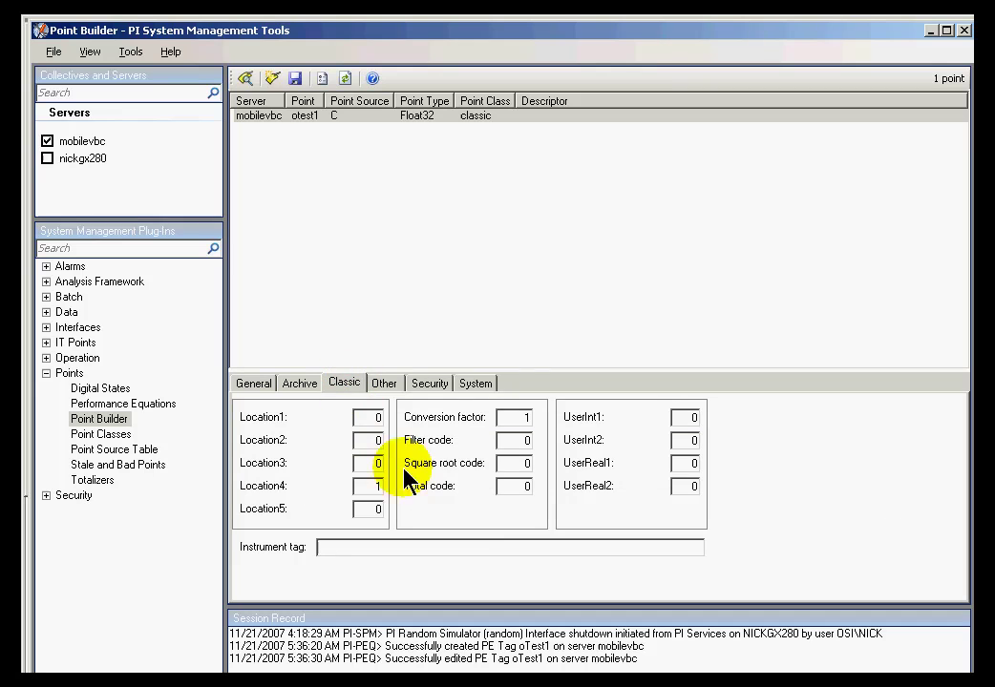
click(356, 488)
drag(366, 485, 407, 489)
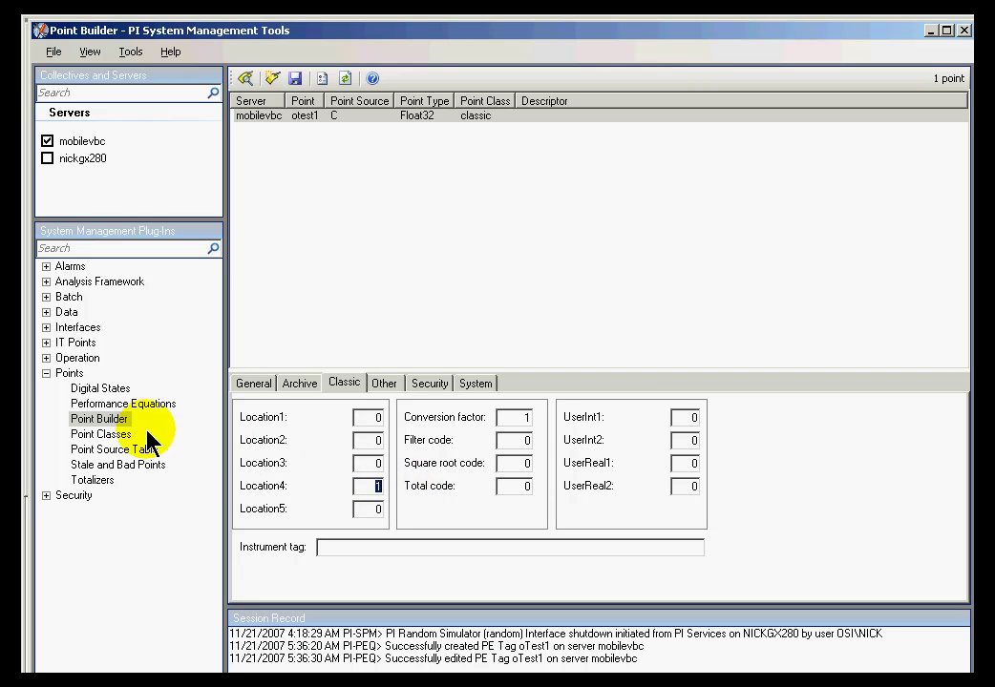
click(99, 418)
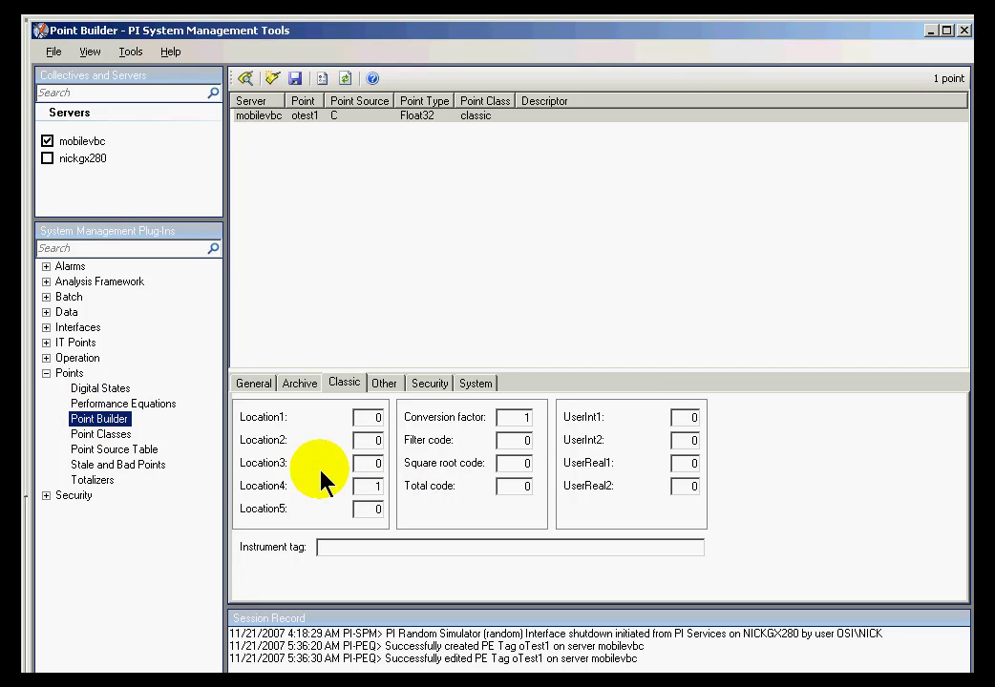
click(255, 384)
double_click(842, 452)
drag(393, 519, 282, 537)
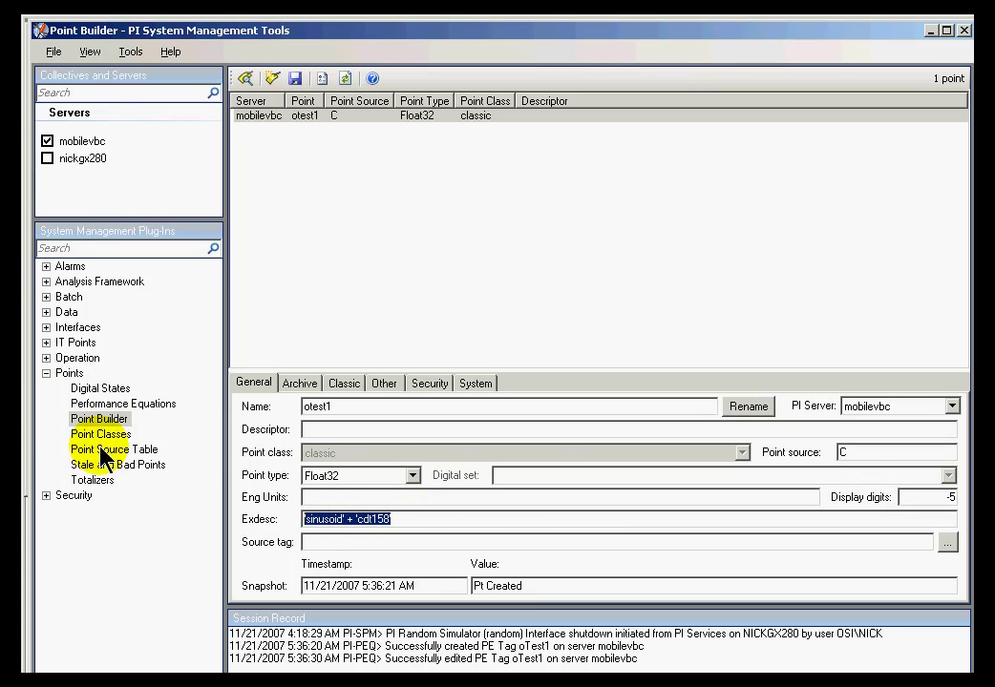
In Performance Equations, re-evaluate oTest1's equation 'sinusoid' + 'cdt158'.
click(85, 403)
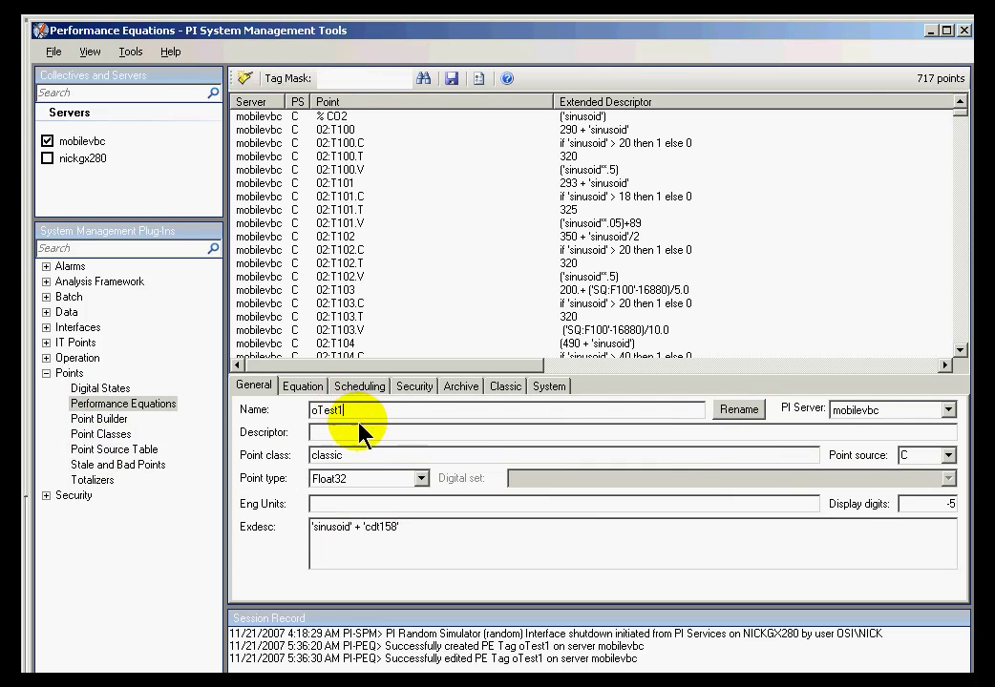
click(305, 391)
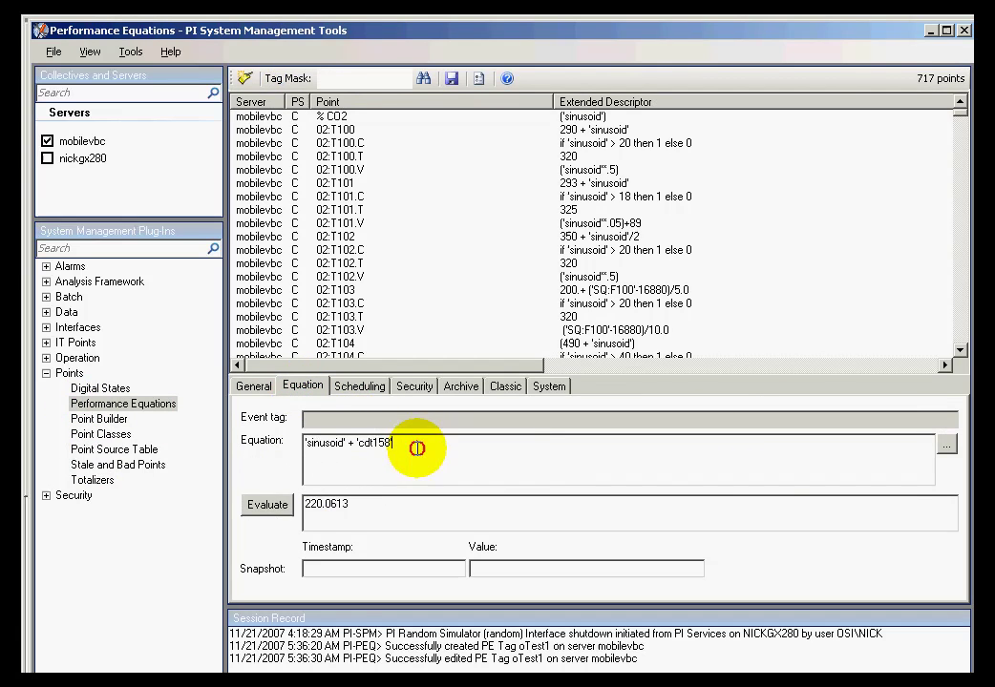
drag(412, 443, 291, 448)
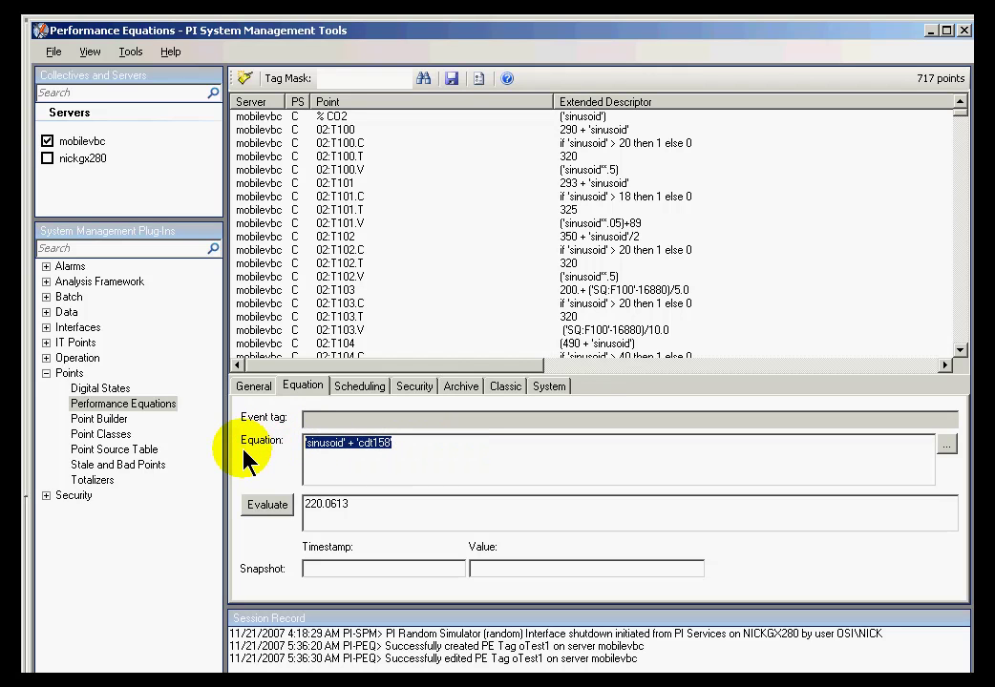
click(269, 507)
Confirm scan class 1 in scheduling, then return to Point Builder to review oTest1.
click(356, 384)
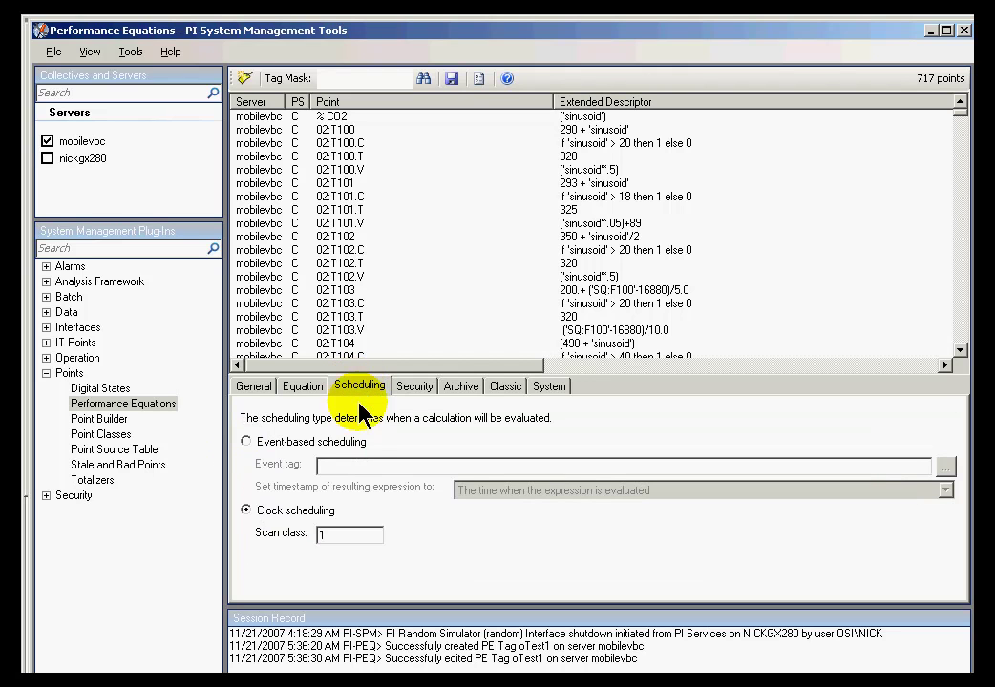
double_click(341, 535)
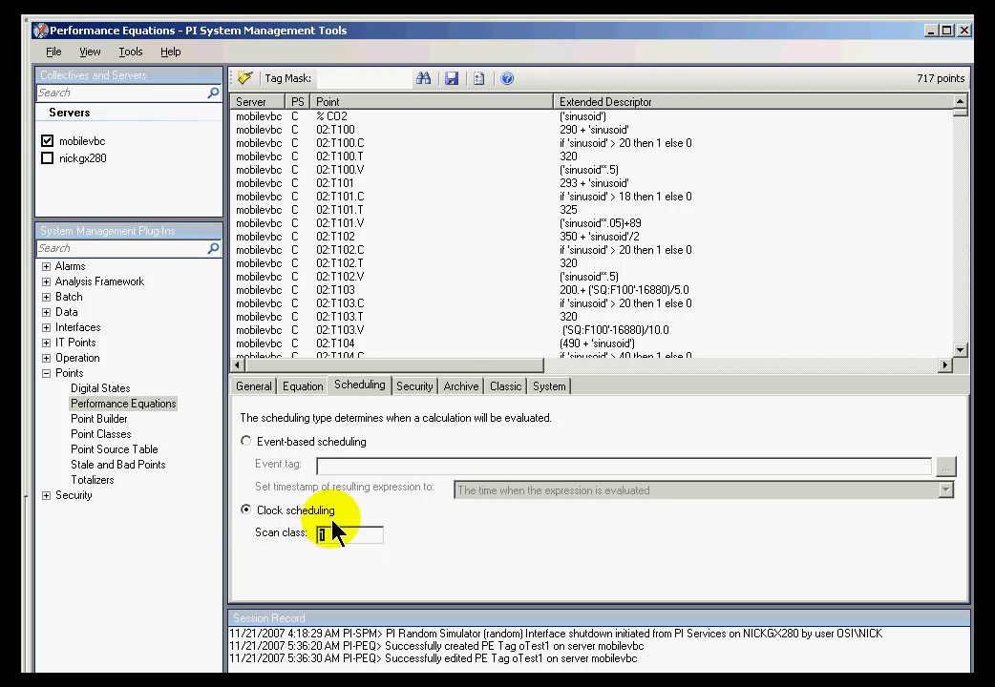
click(348, 533)
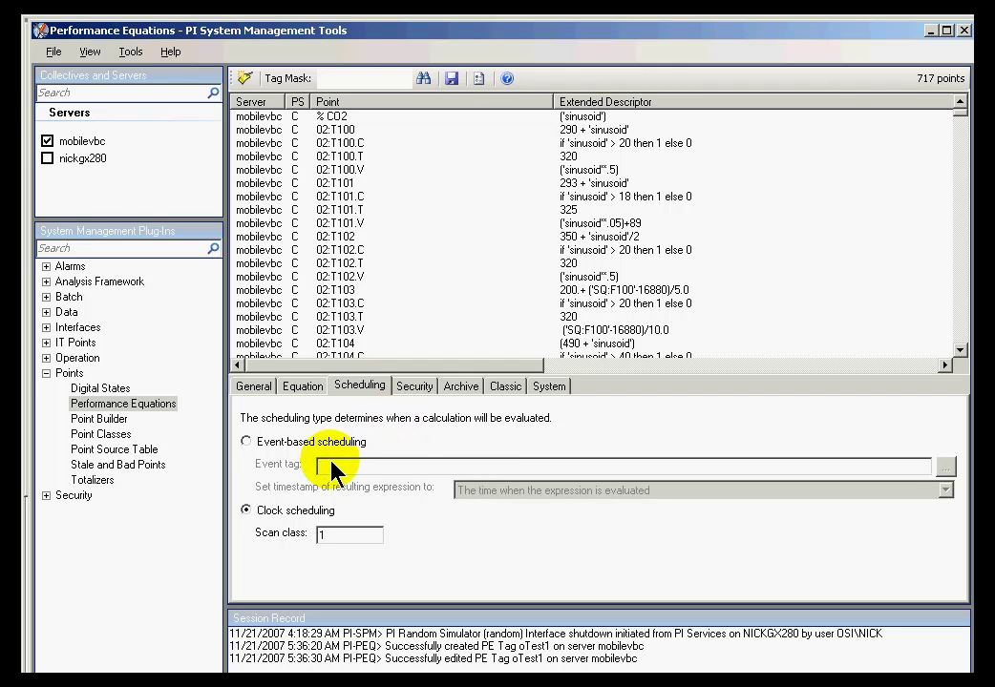
click(99, 420)
Name a fresh performance equation point oTest2 with point class classic and point source C.
click(346, 405)
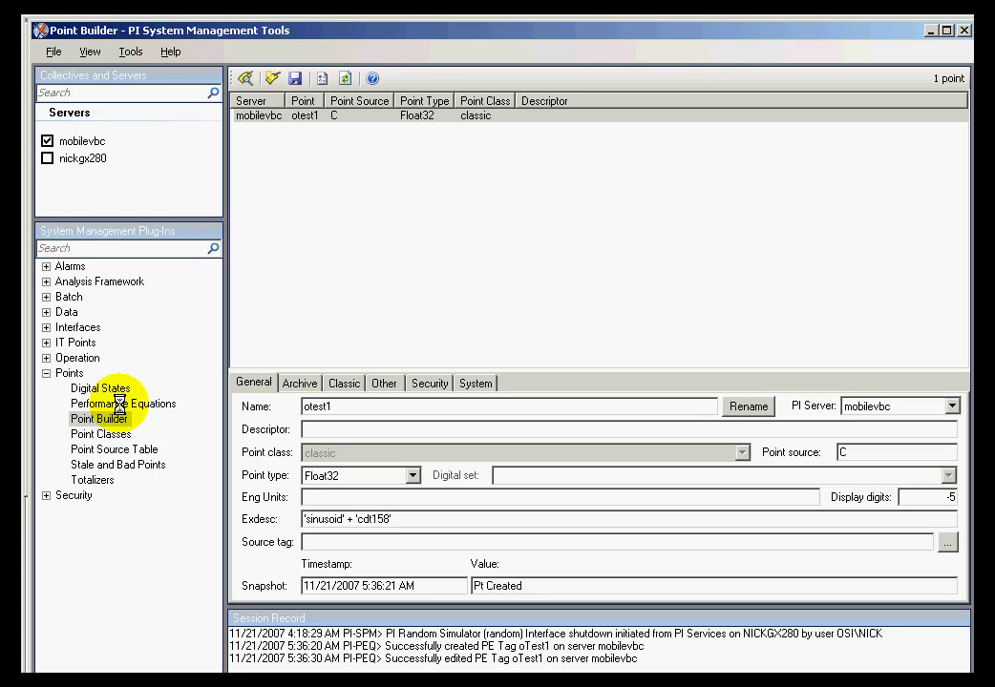
click(119, 402)
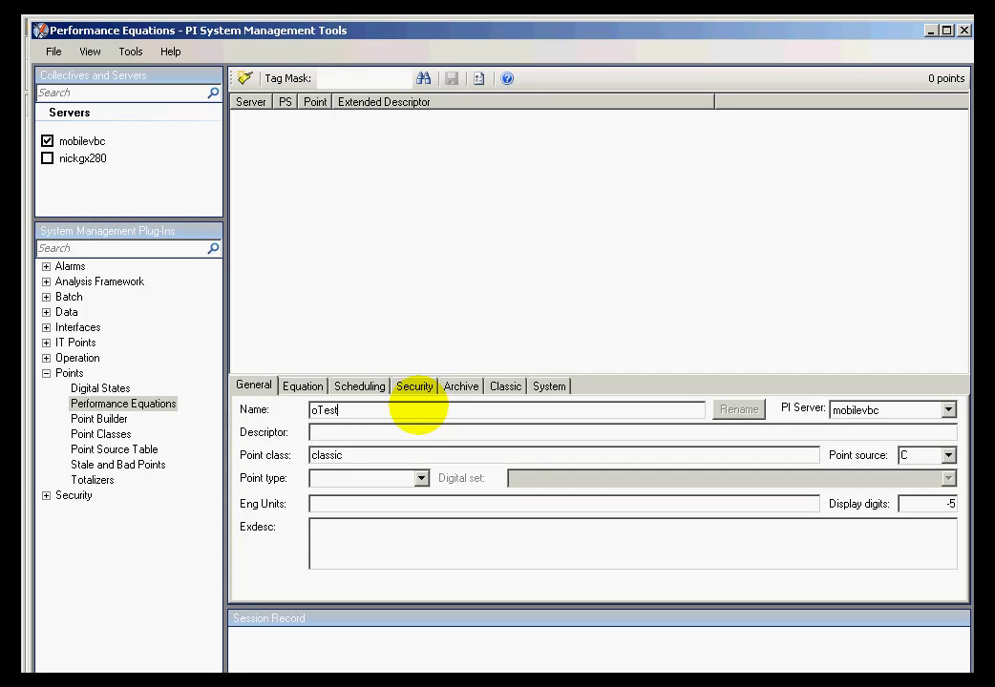
click(335, 430)
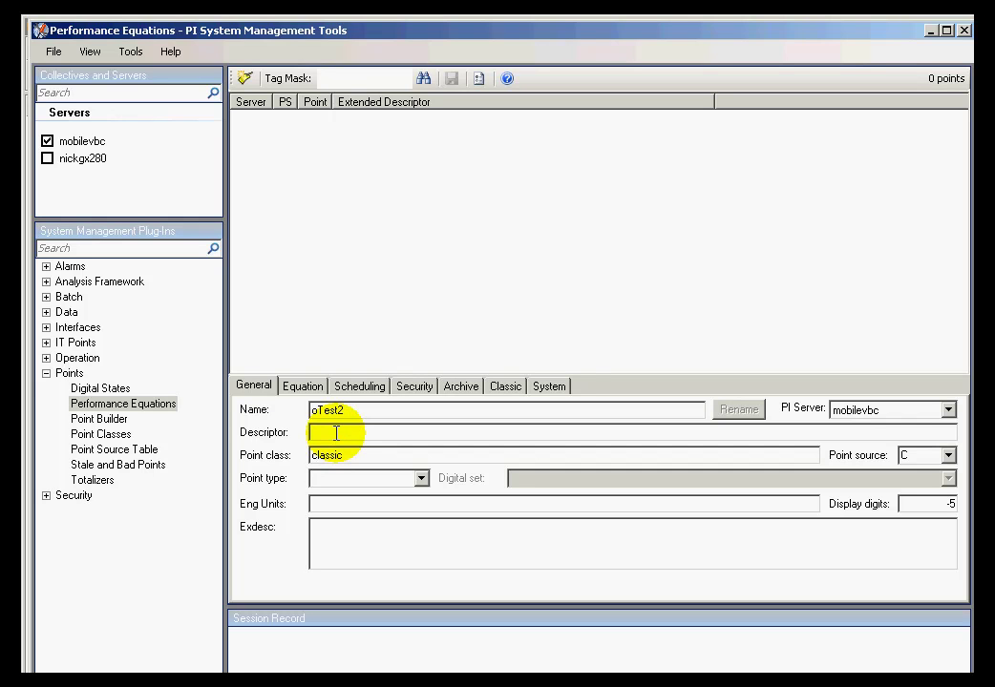
Give oTest2 the equation tagavg('sinusoid','*-1h','*') and evaluate it to 87.8102265104937.
click(303, 391)
click(313, 444)
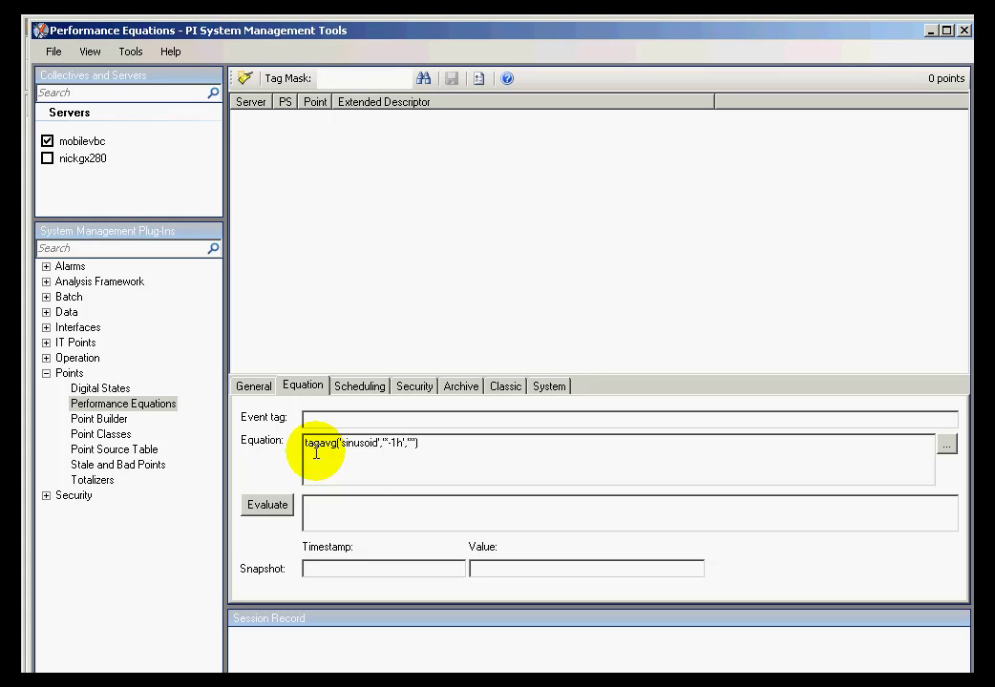
click(267, 505)
drag(434, 450, 259, 439)
click(472, 450)
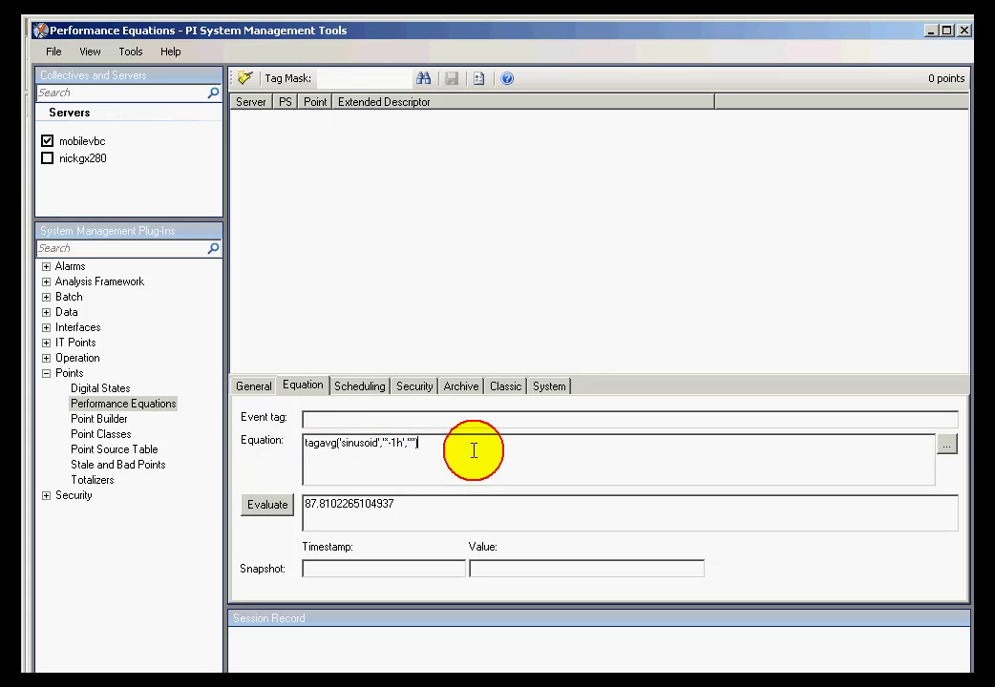
Switch oTest2 to event-based scheduling with sinusoid as the event tag.
click(361, 395)
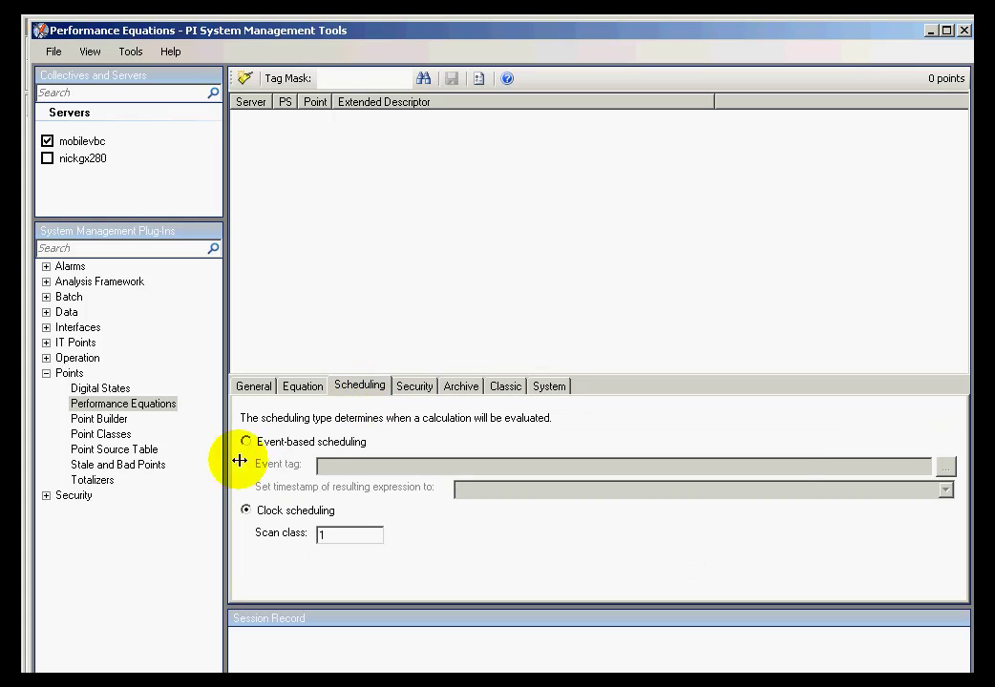
click(246, 442)
click(343, 467)
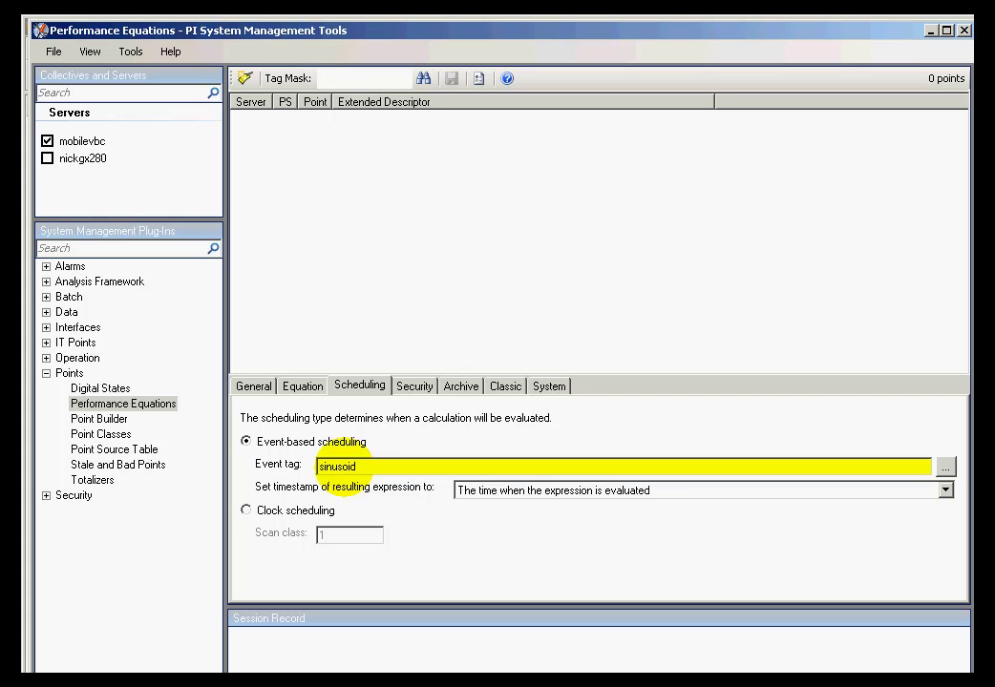
Review oTest2's equation text tagavg('sinusoid','*-1h','*') on the Equation tab.
click(304, 394)
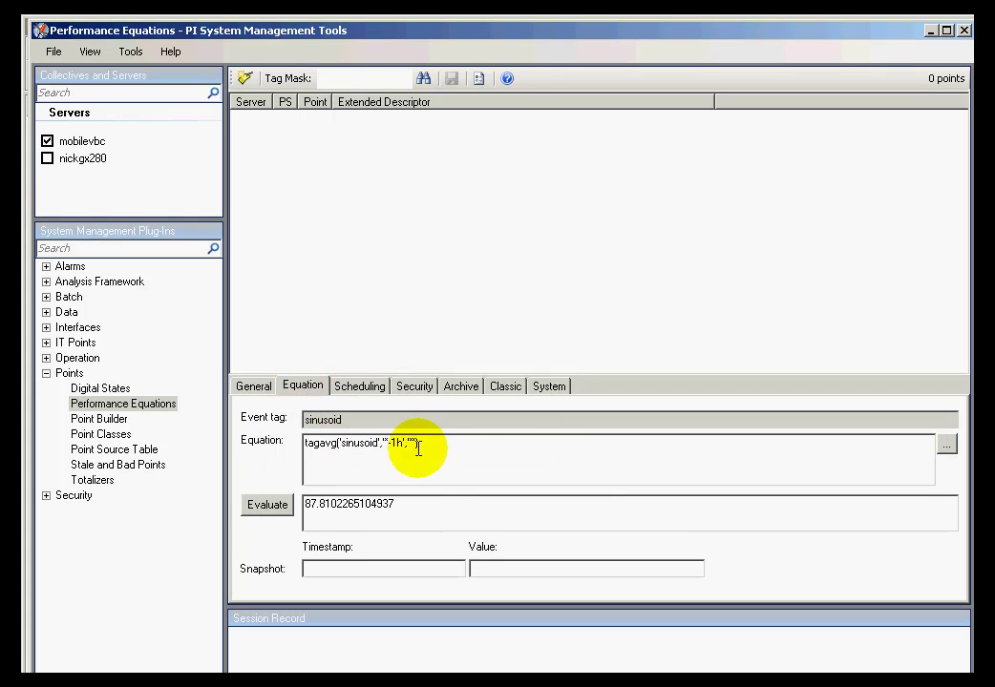
drag(434, 449, 266, 438)
click(364, 442)
double_click(365, 442)
click(455, 442)
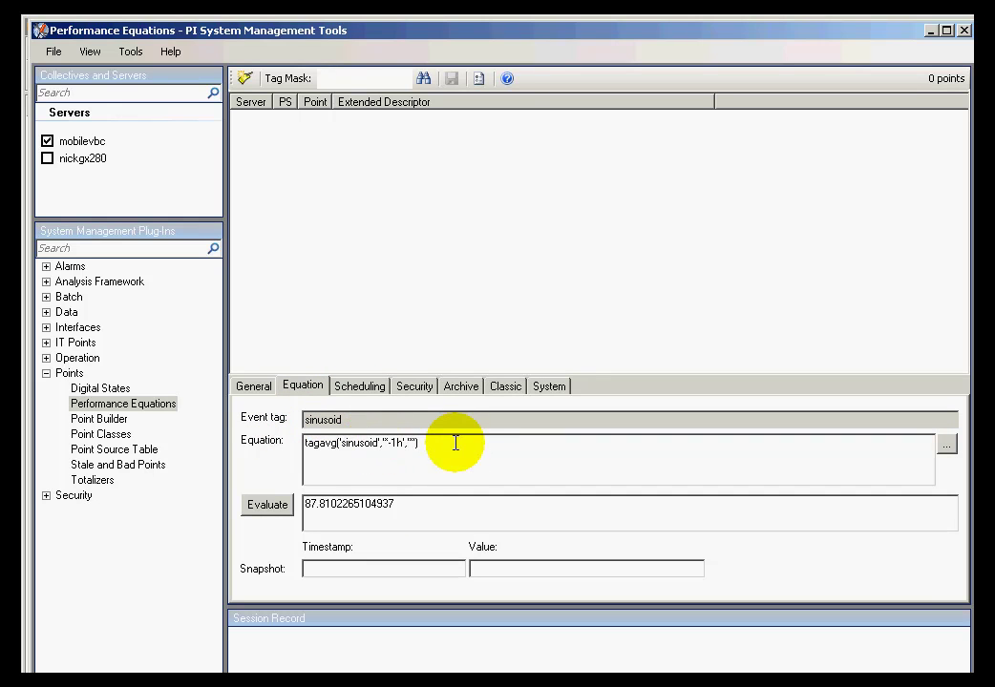
Review oTest2's general, equation, event scheduling and classic attribute settings.
click(251, 389)
click(349, 410)
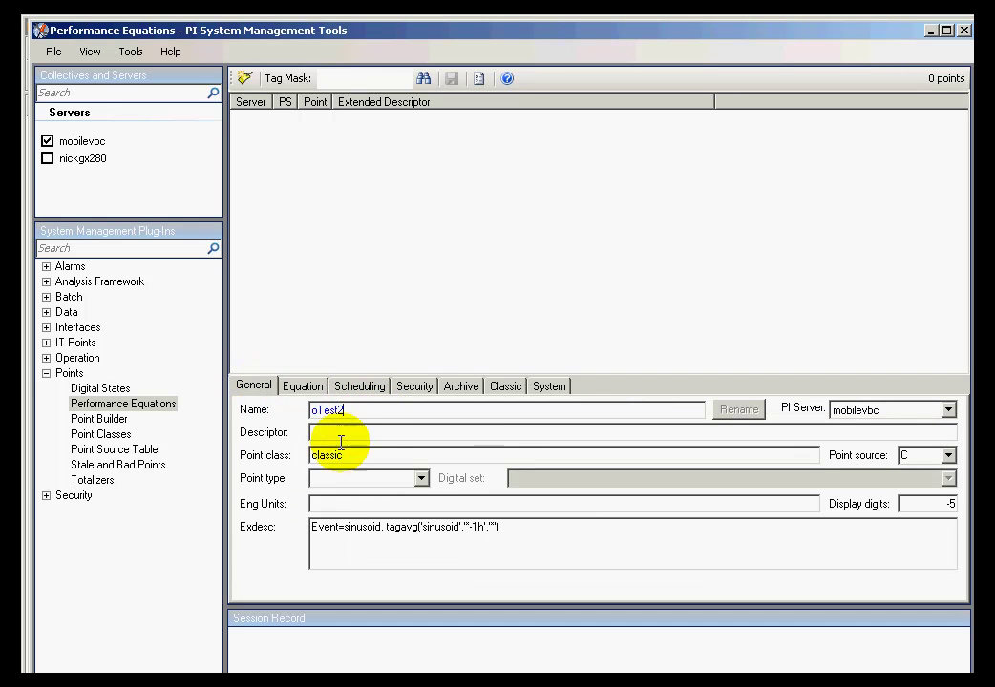
click(302, 388)
click(258, 386)
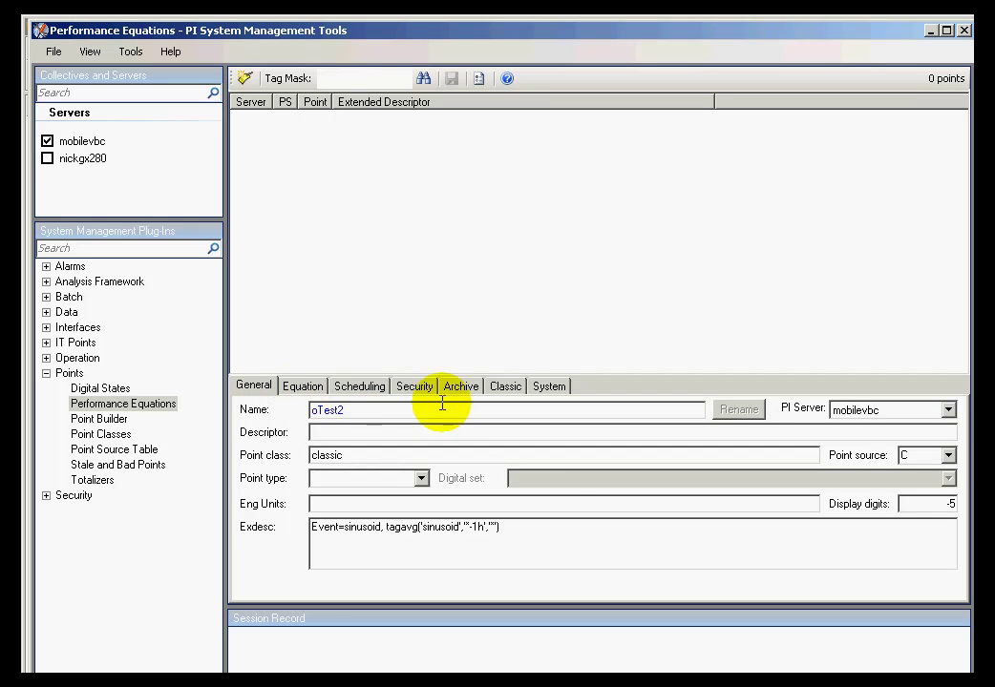
click(304, 388)
click(368, 388)
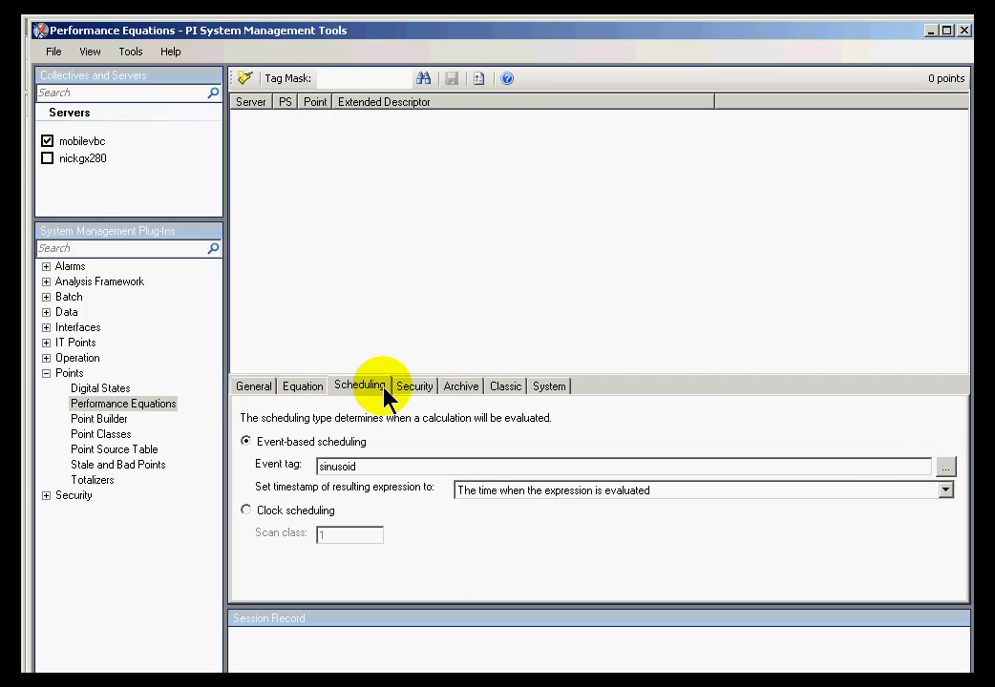
click(506, 389)
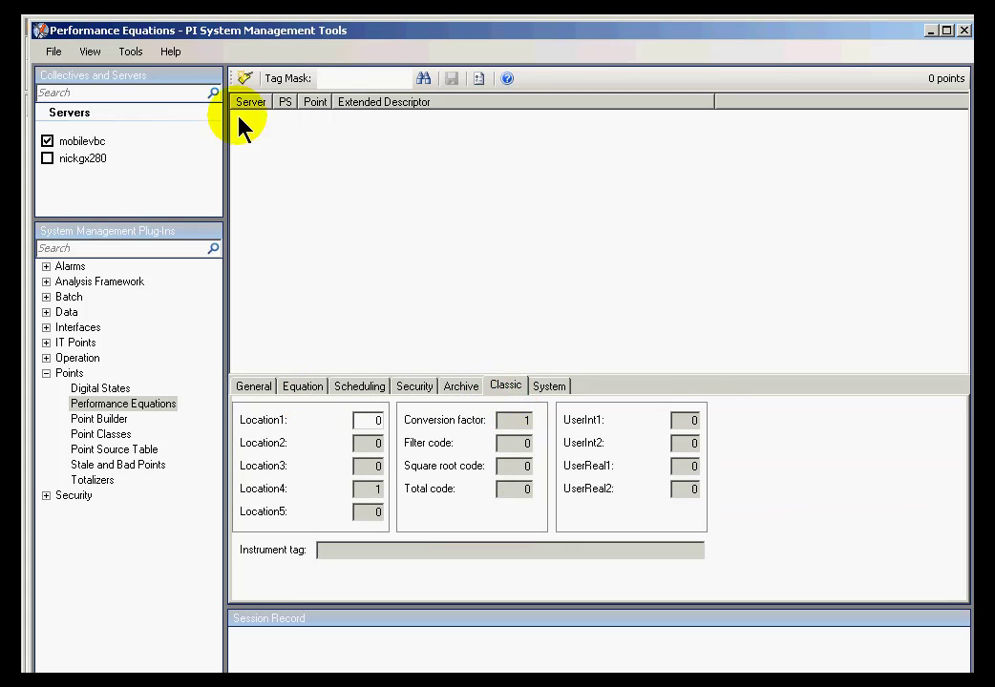
click(256, 385)
Set oTest2's point type to Float32 and save the point.
click(421, 479)
click(348, 521)
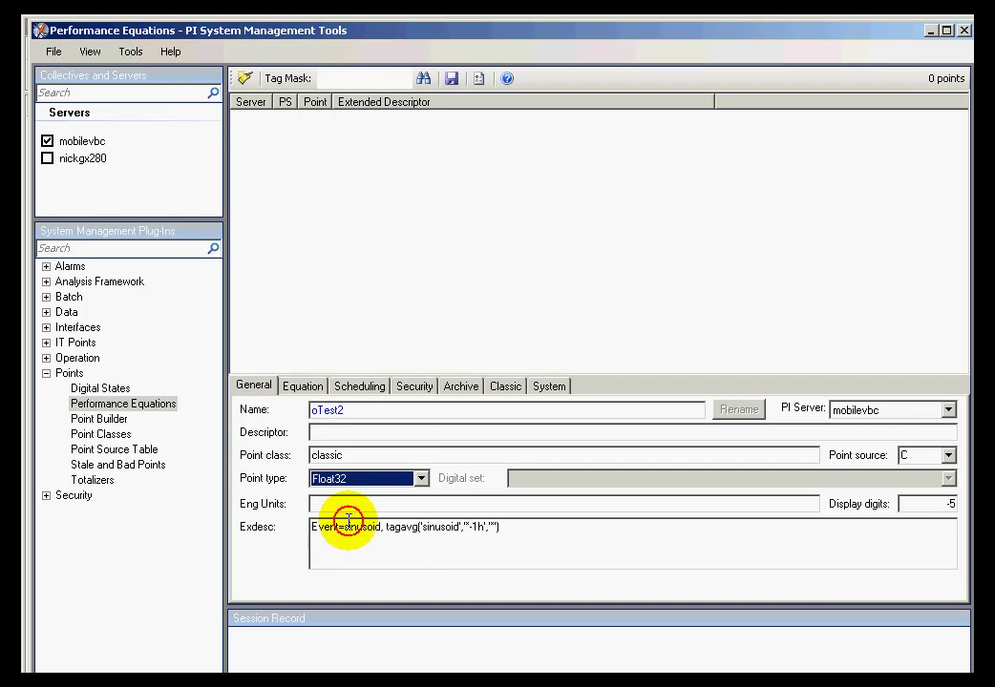
click(452, 82)
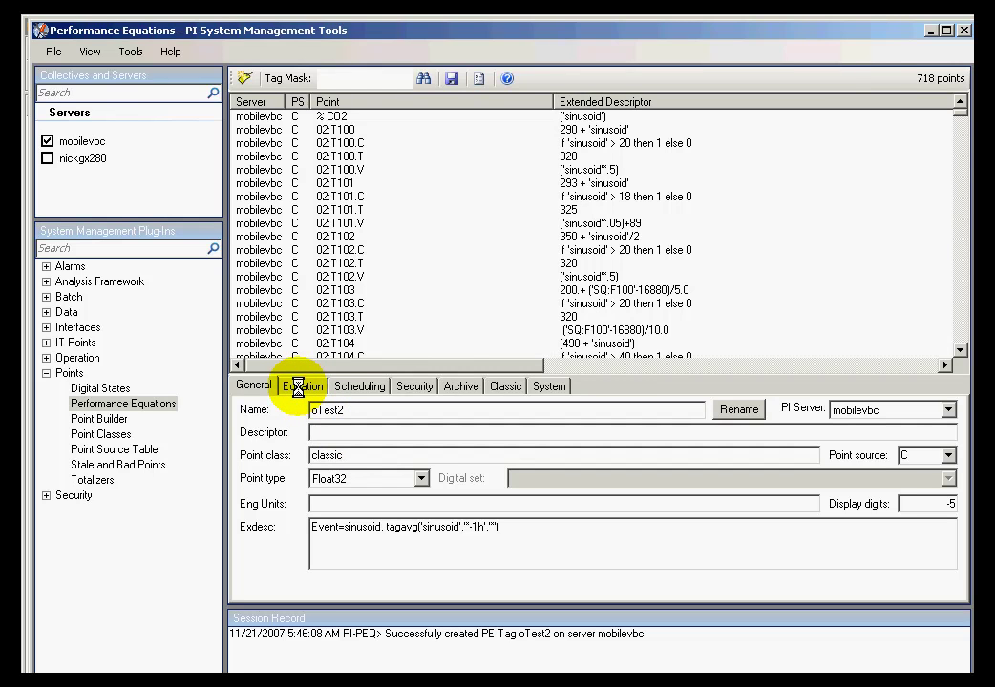
Load otest2 in Point Builder, showing source C, Float32, classic and Exdesc Event=sinusoid.
click(106, 421)
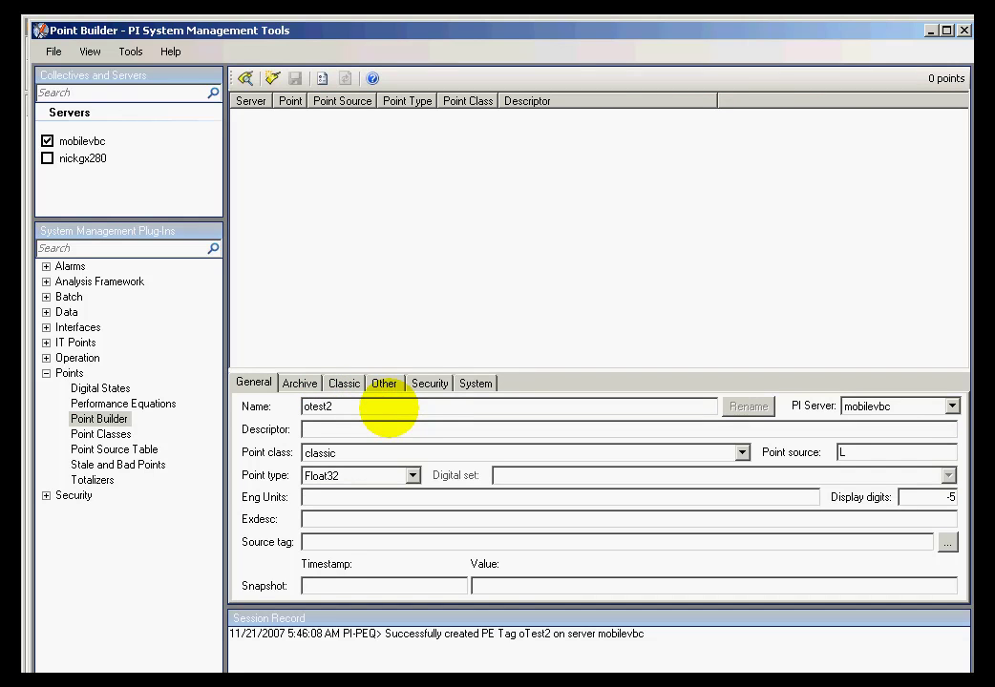
click(366, 429)
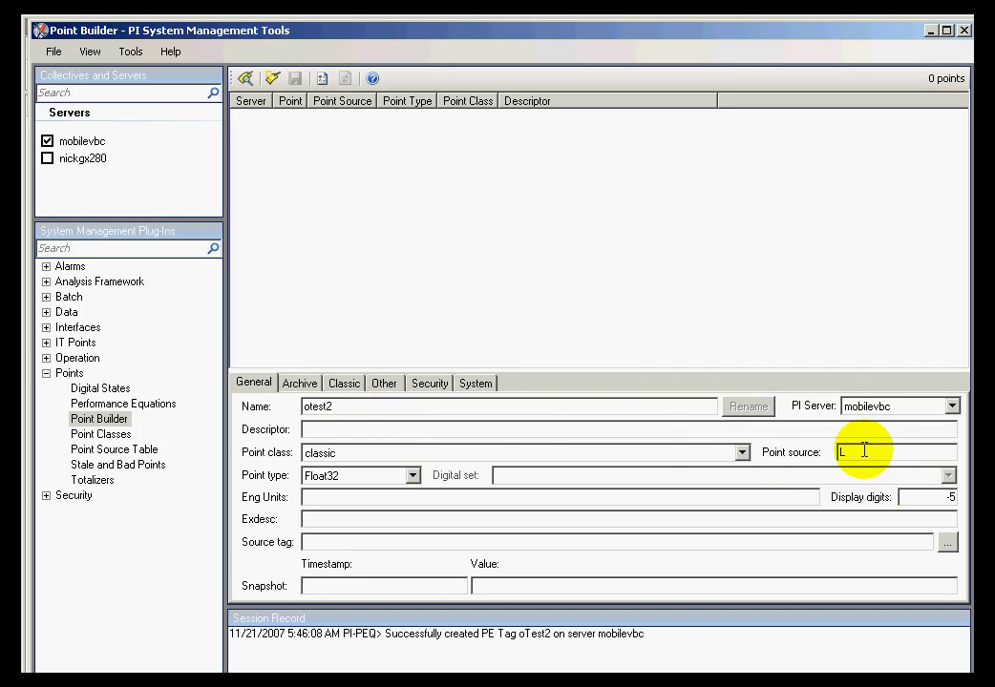
click(863, 450)
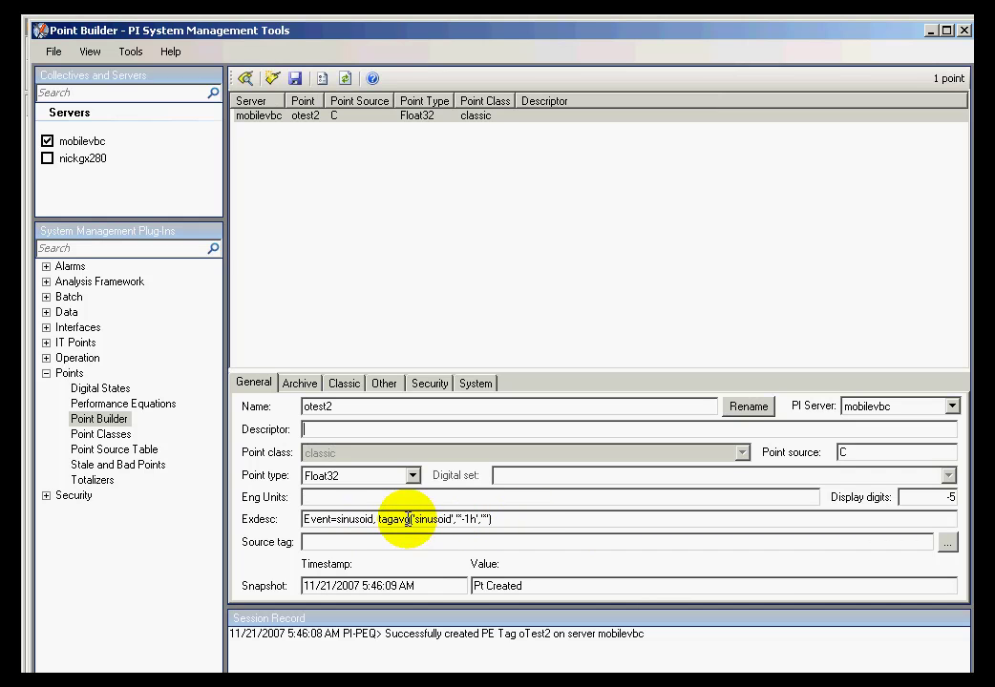
click(377, 521)
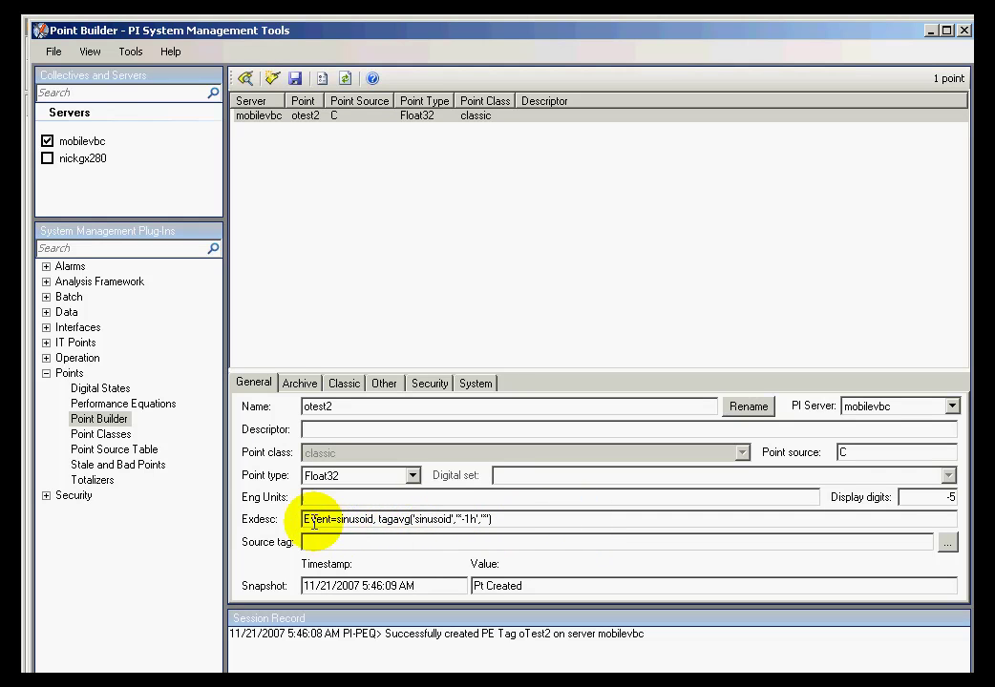
double_click(372, 518)
click(526, 518)
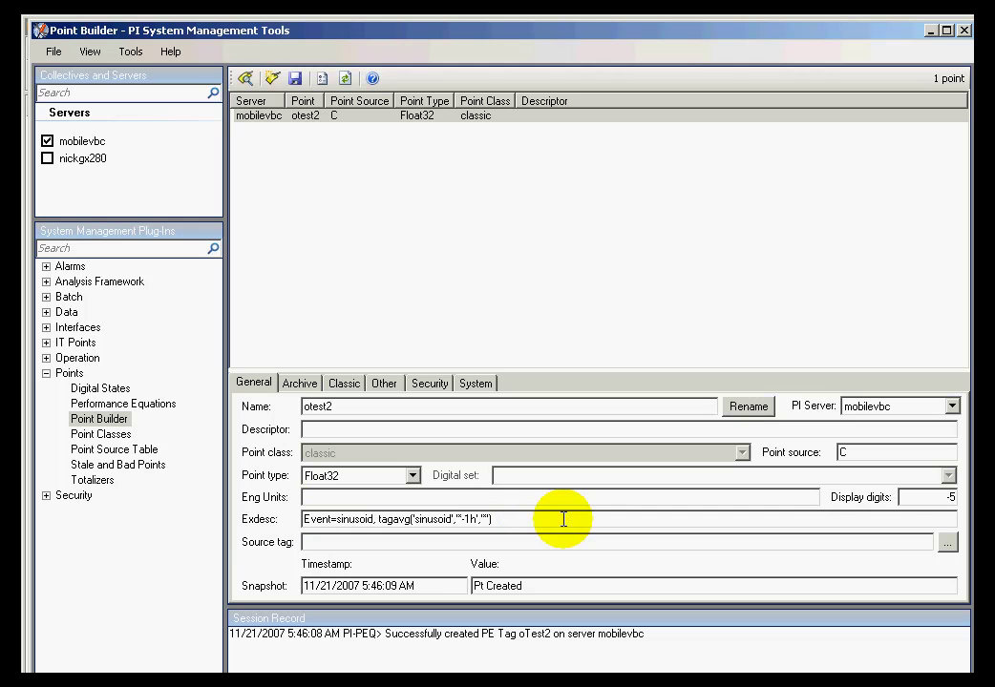
click(376, 519)
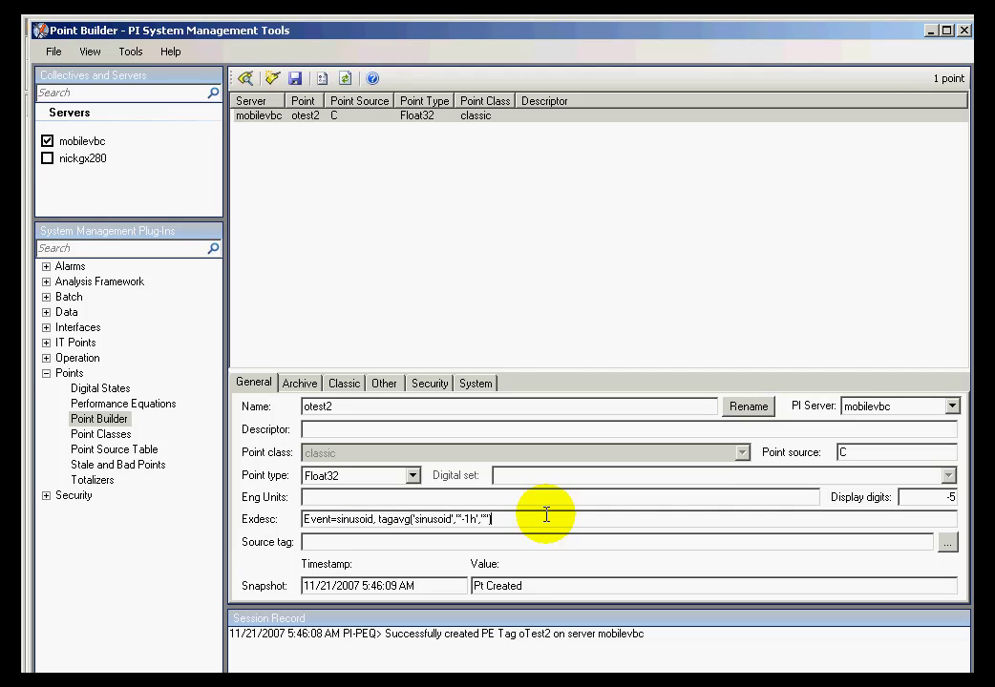
drag(378, 519, 511, 522)
click(487, 520)
click(526, 521)
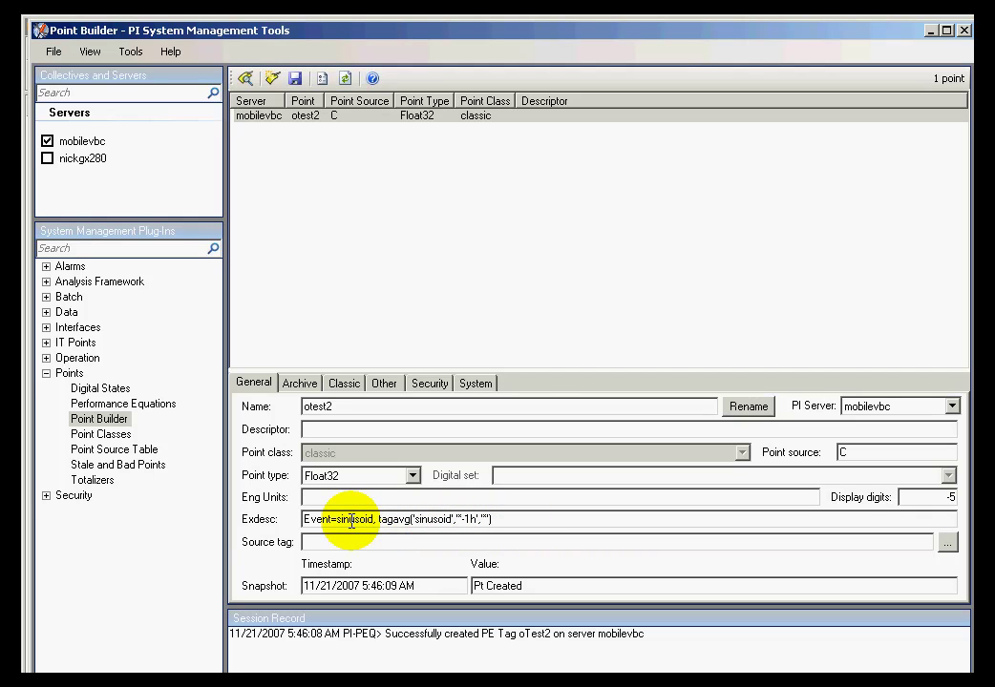